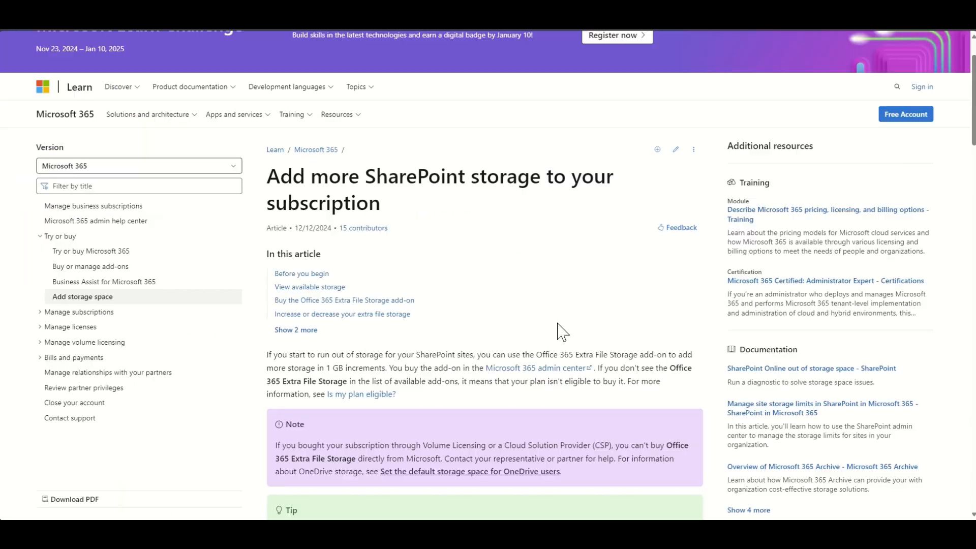
Step: Skim the Microsoft Learn article on adding more SharePoint storage to the subscription
scroll(562, 330, down, 2)
scroll(562, 331, down, 5)
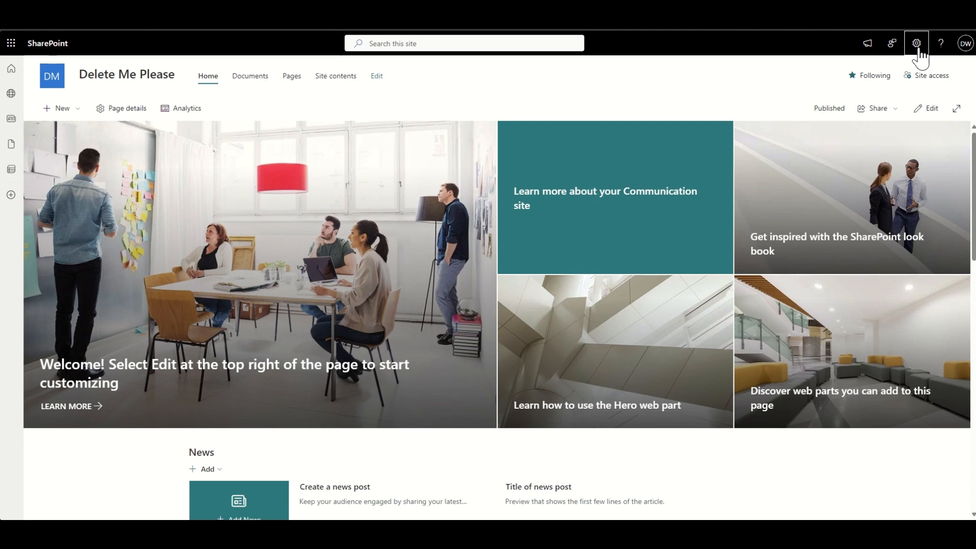
Step: Open the site information of the Delete Me Please site and go to its full site settings
click(917, 43)
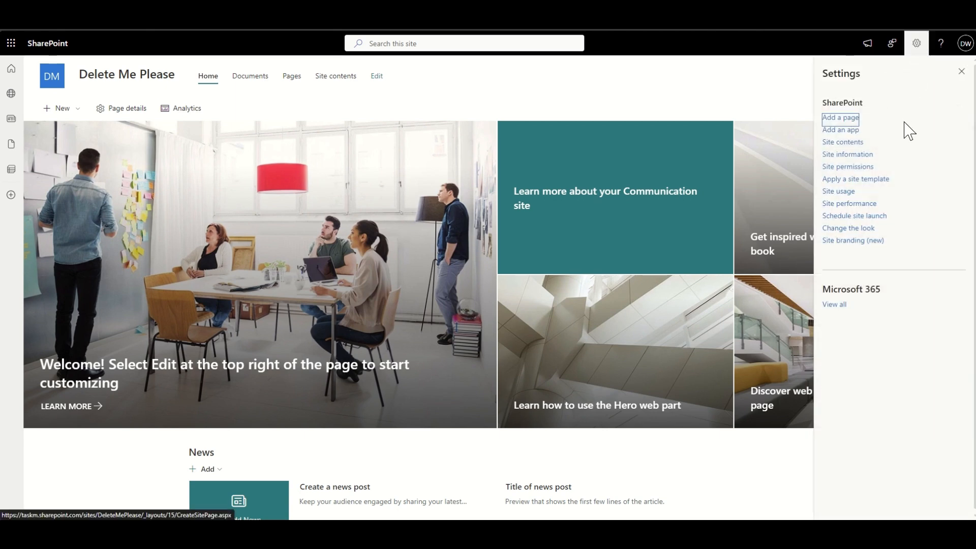
click(862, 155)
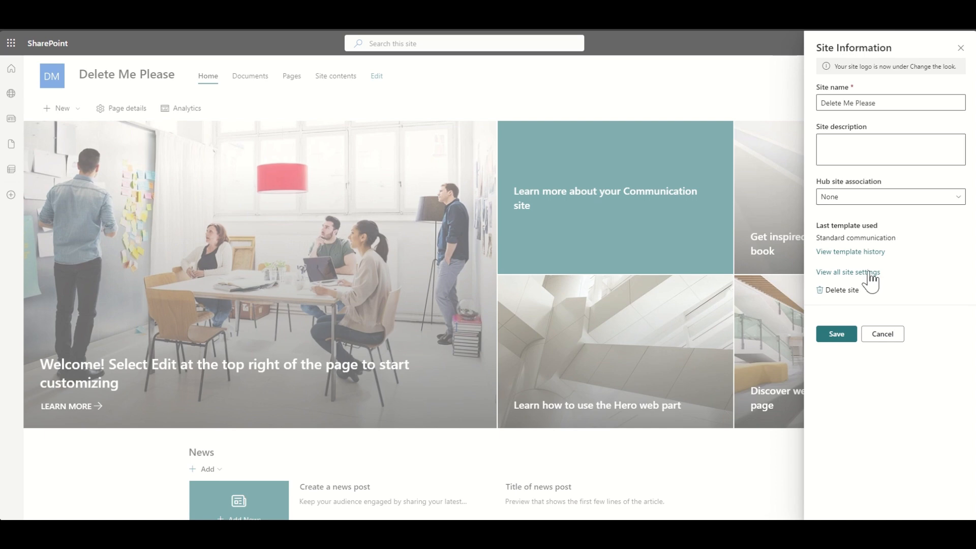
click(849, 276)
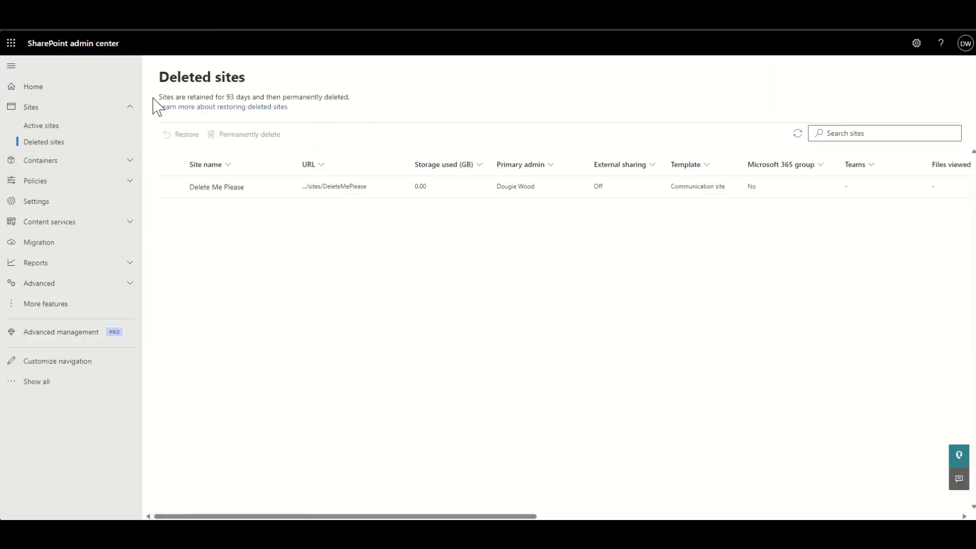
double_click(230, 96)
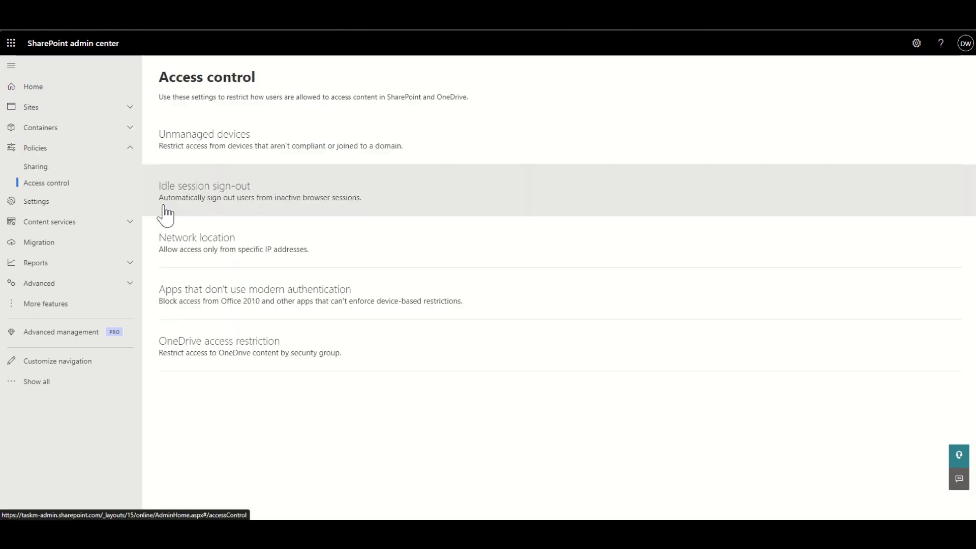
click(165, 213)
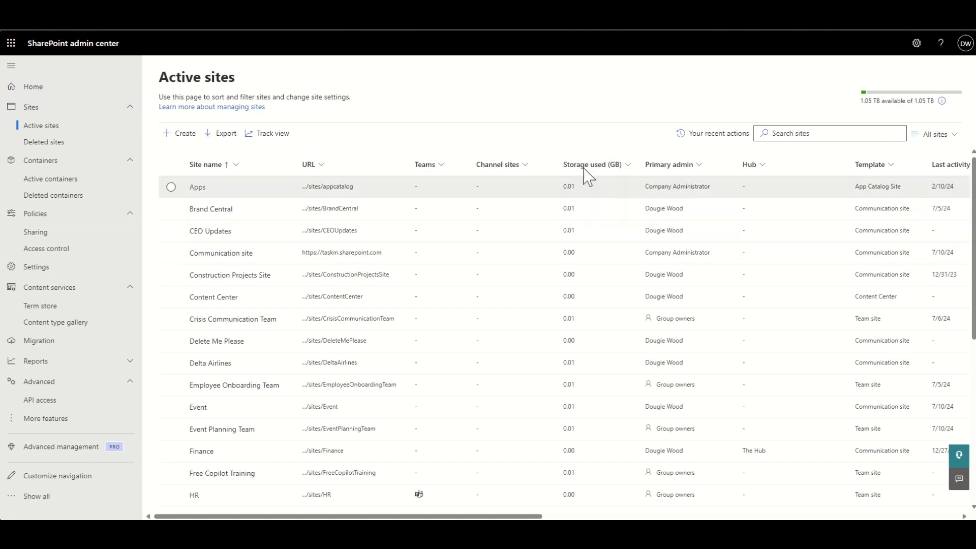
Step: Sort the active sites list by storage used, from larger to smaller
click(629, 167)
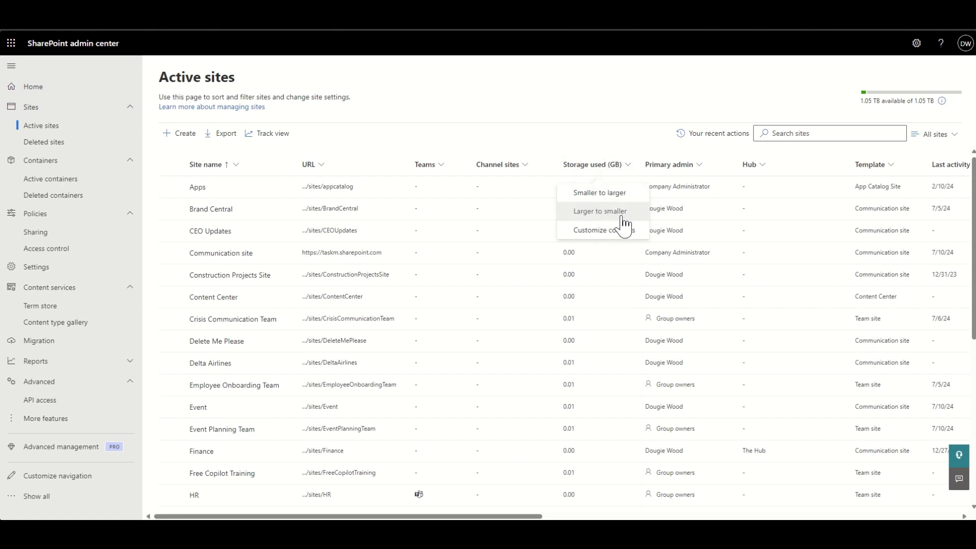
click(600, 211)
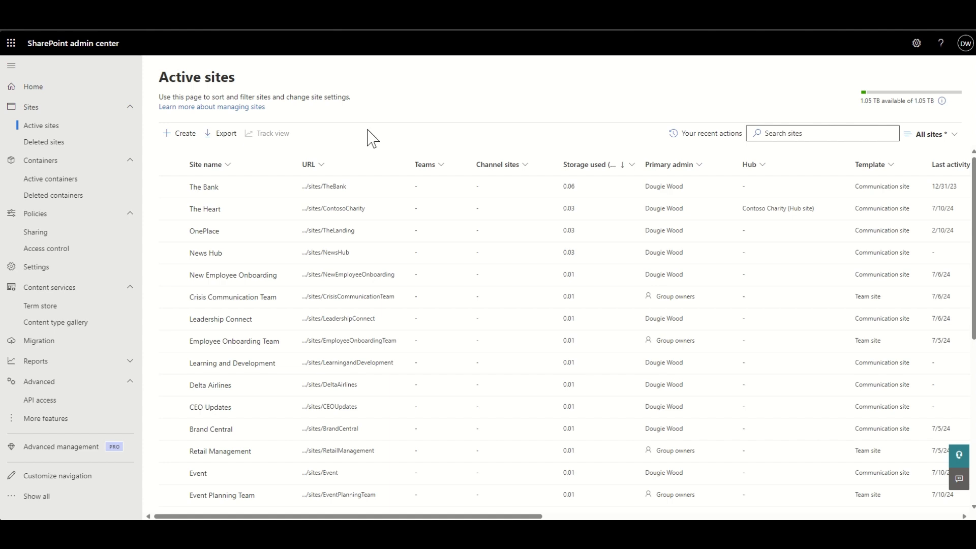
Step: Open the membership details of The Bank site and add the administrator's other account as a site owner
click(171, 187)
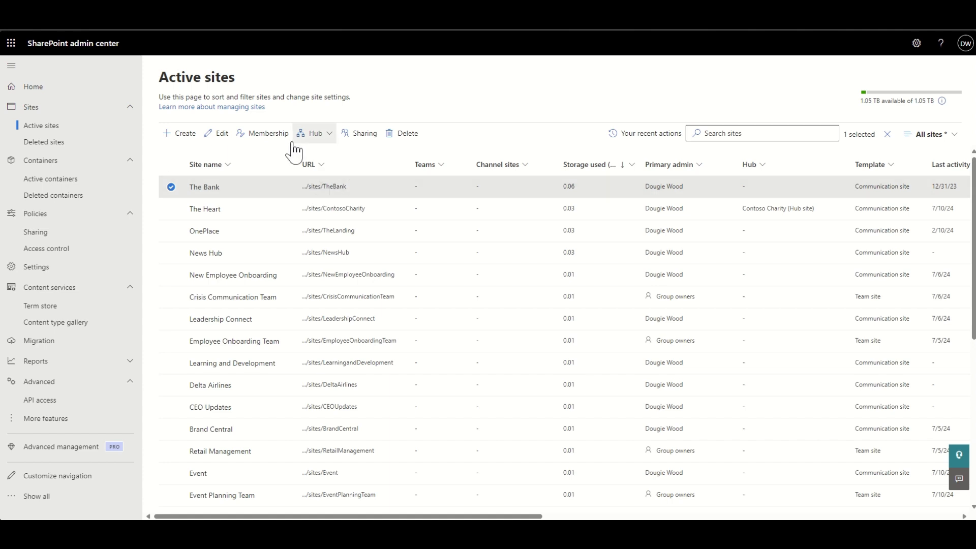
click(335, 186)
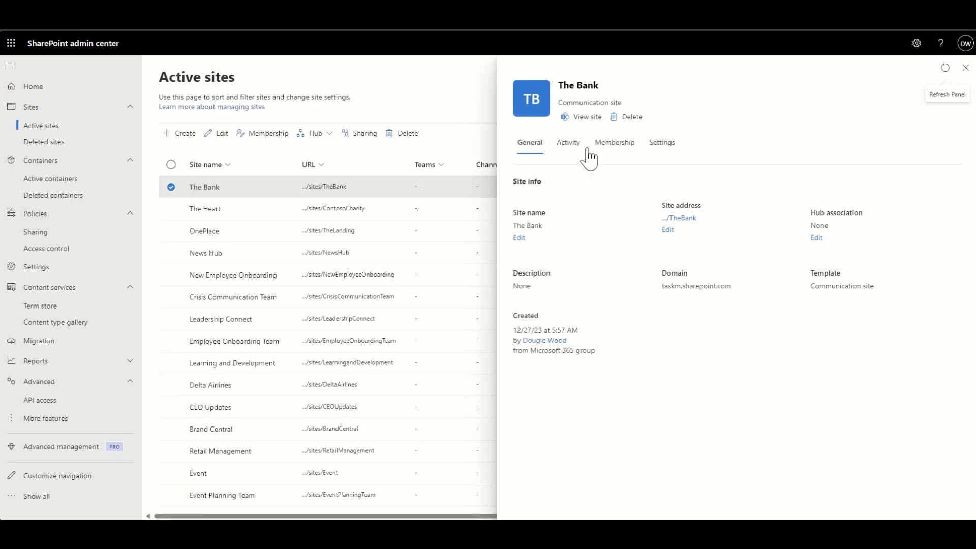
click(611, 151)
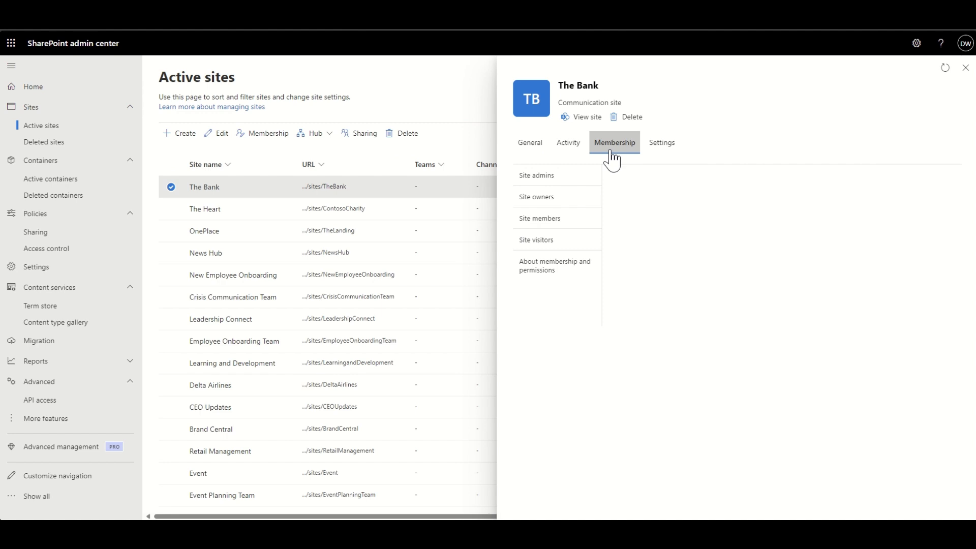
click(568, 202)
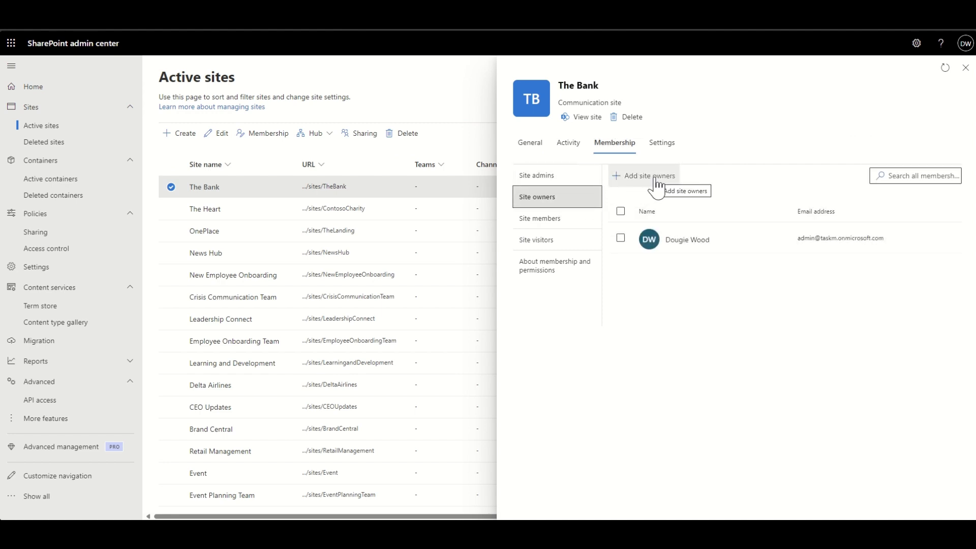
click(654, 184)
click(610, 154)
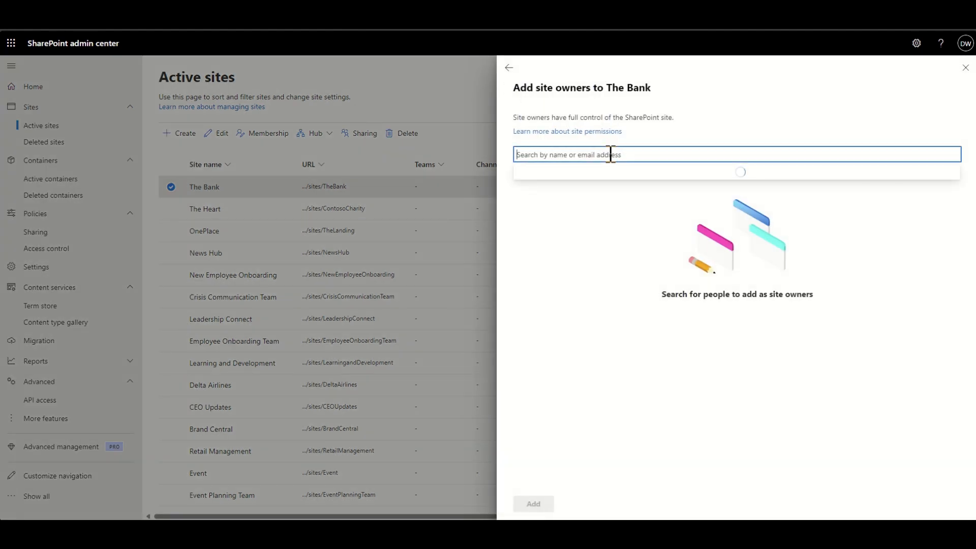
text(dougie)
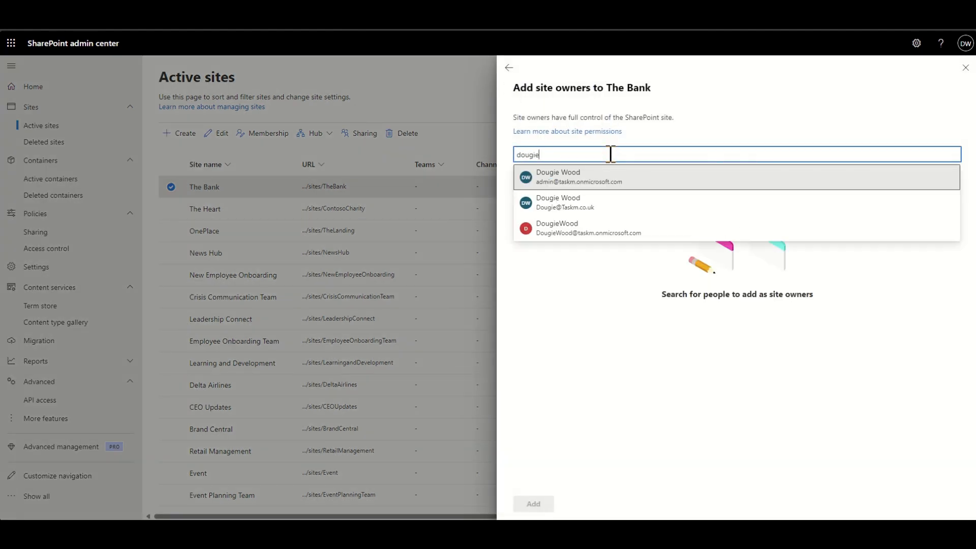
click(593, 206)
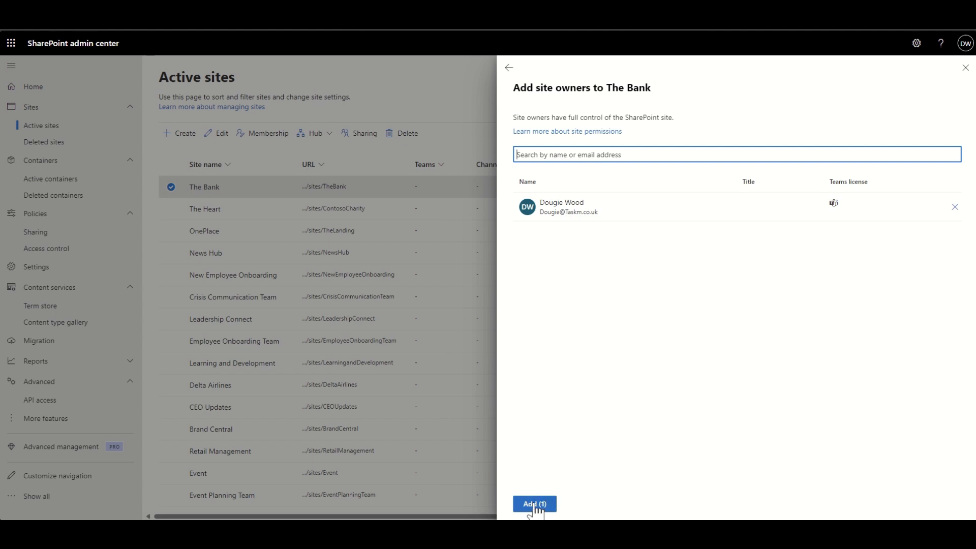
click(535, 505)
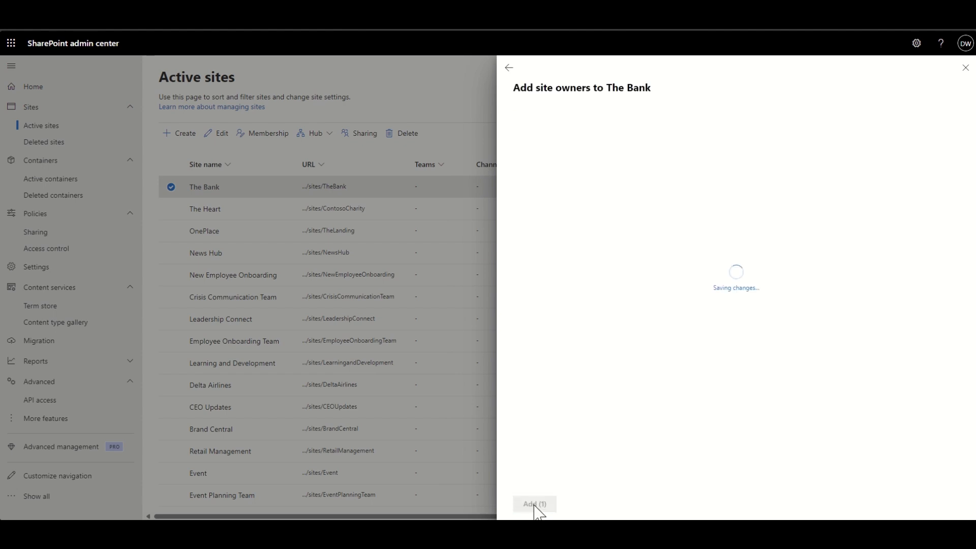
click(965, 67)
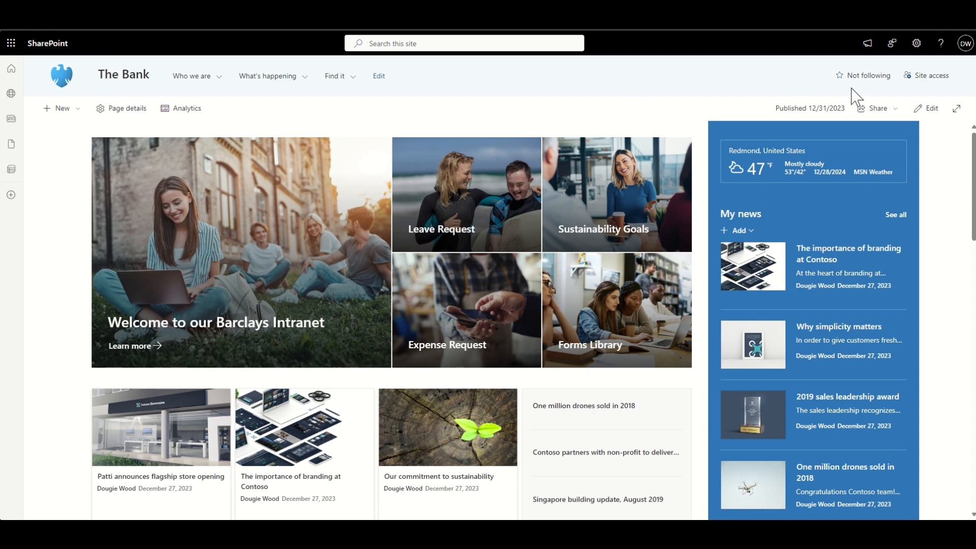
Step: Examine the Site Assets library from The Bank's site contents and return to the contents list
click(916, 46)
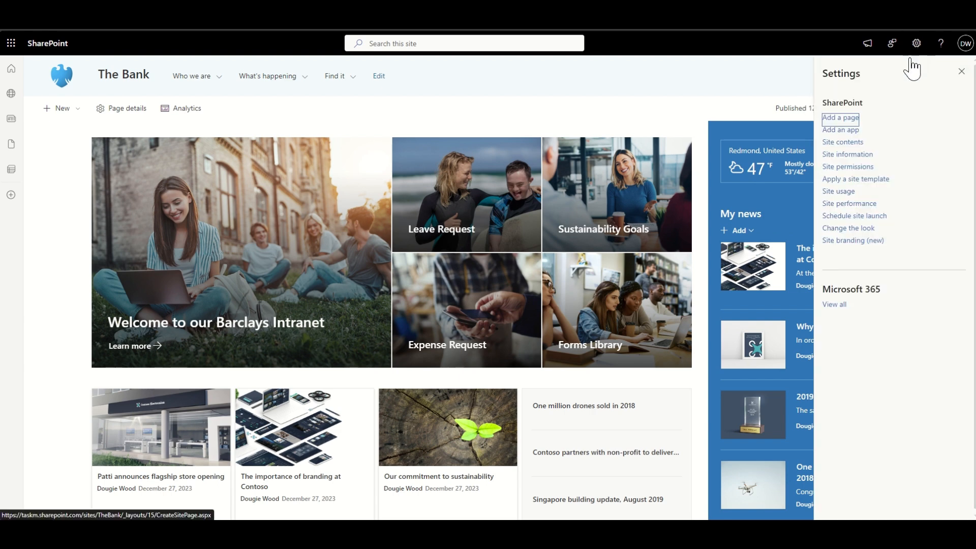
click(848, 144)
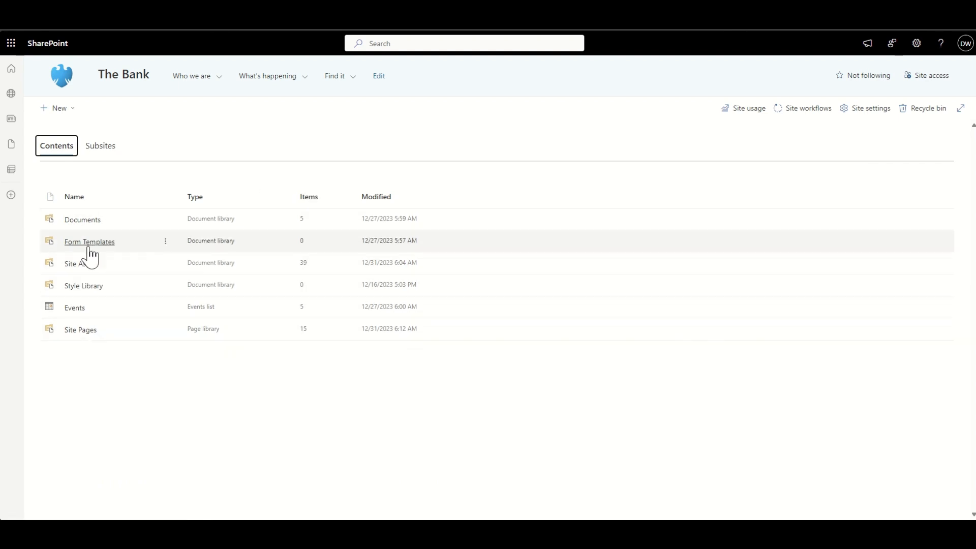
click(83, 265)
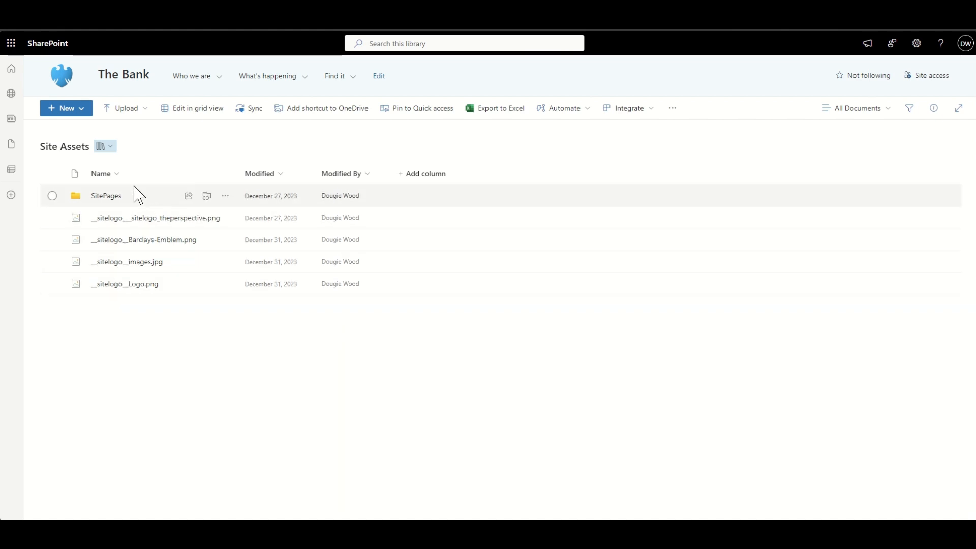
click(14, 32)
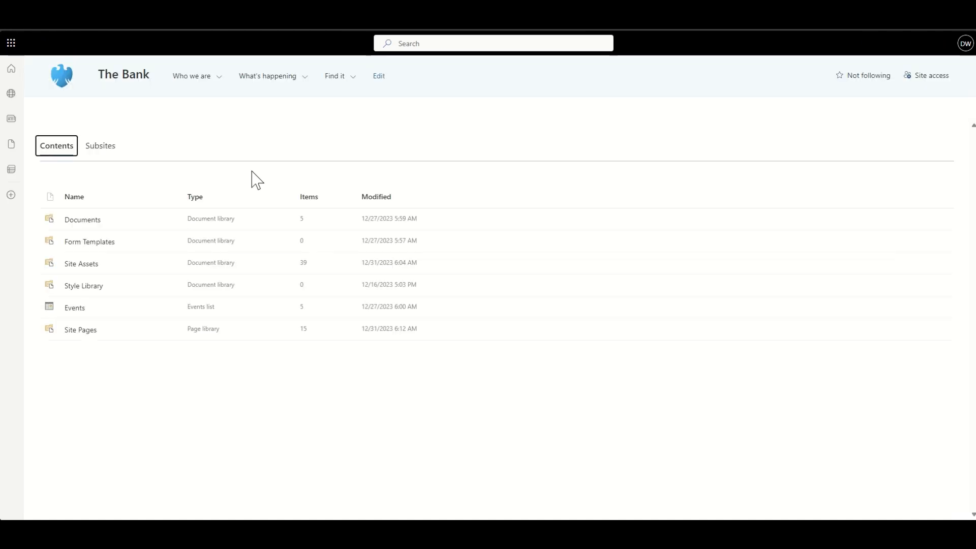
Step: Show the File Size column in the Documents library's All Documents view and sort the files by size, largest first
click(78, 223)
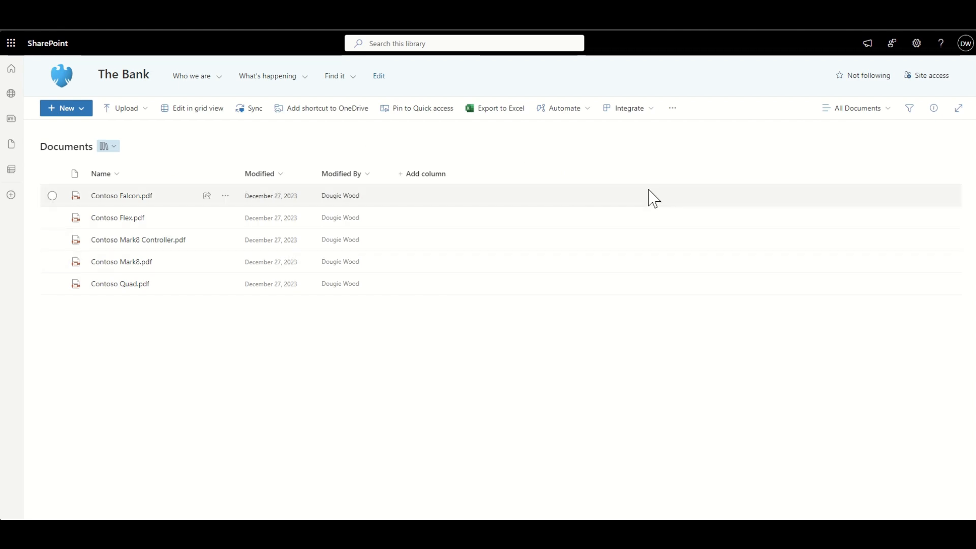
click(864, 113)
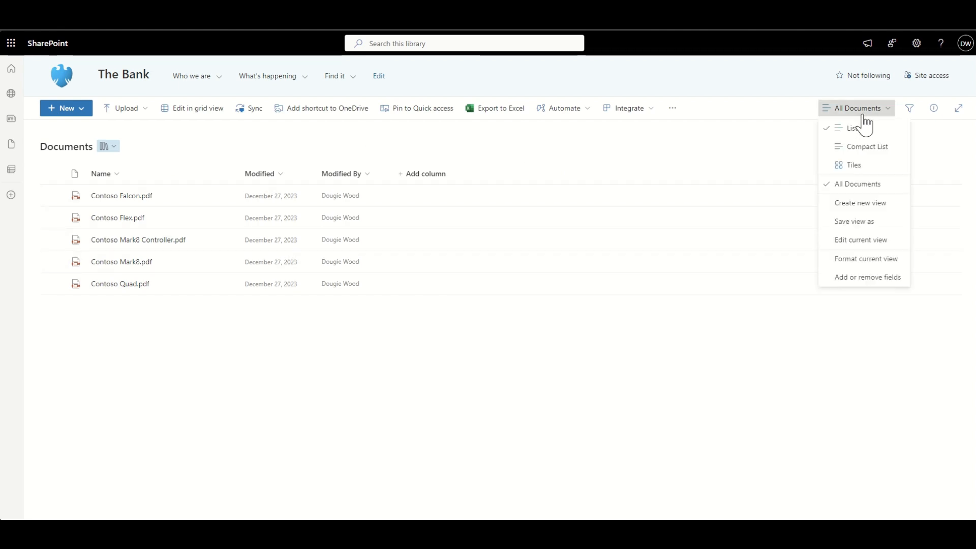
click(859, 245)
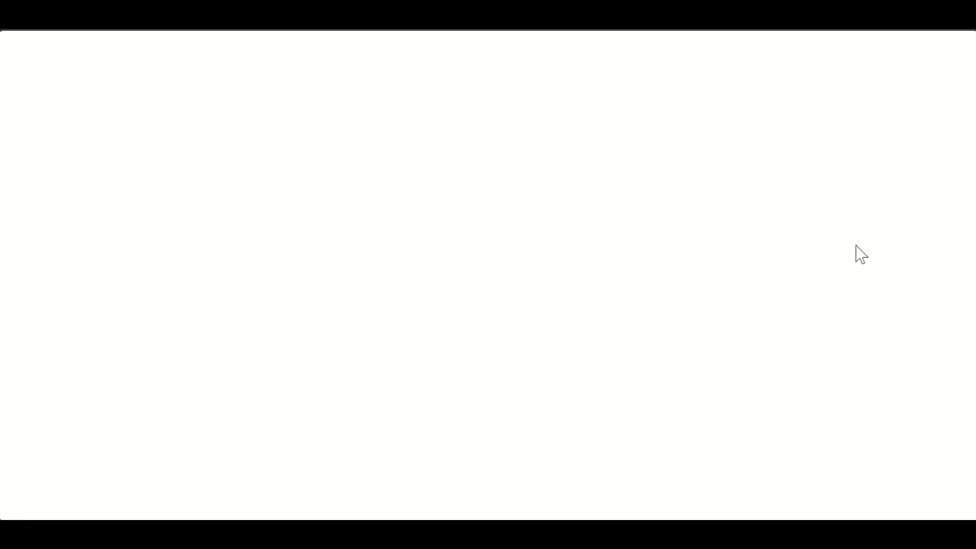
scroll(515, 378, down, 3)
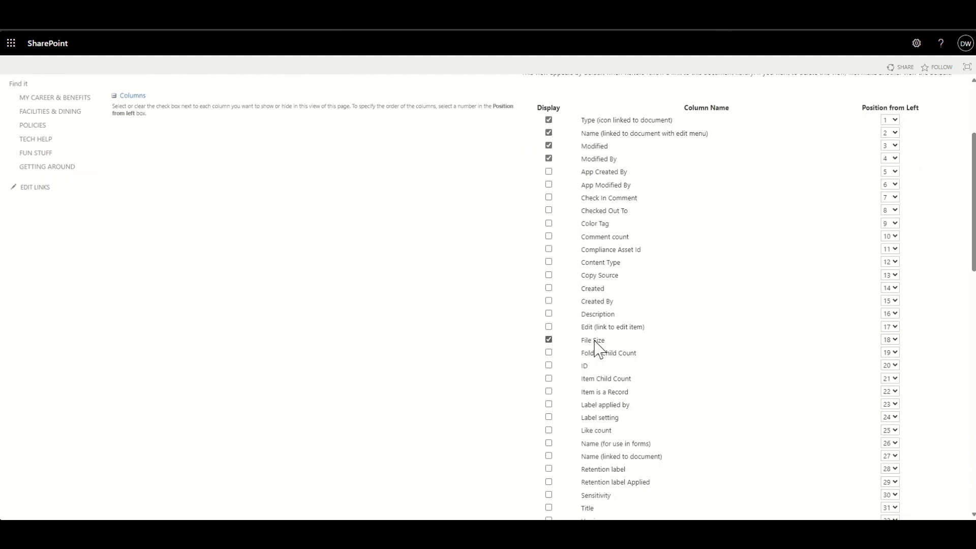
scroll(769, 304, up, 3)
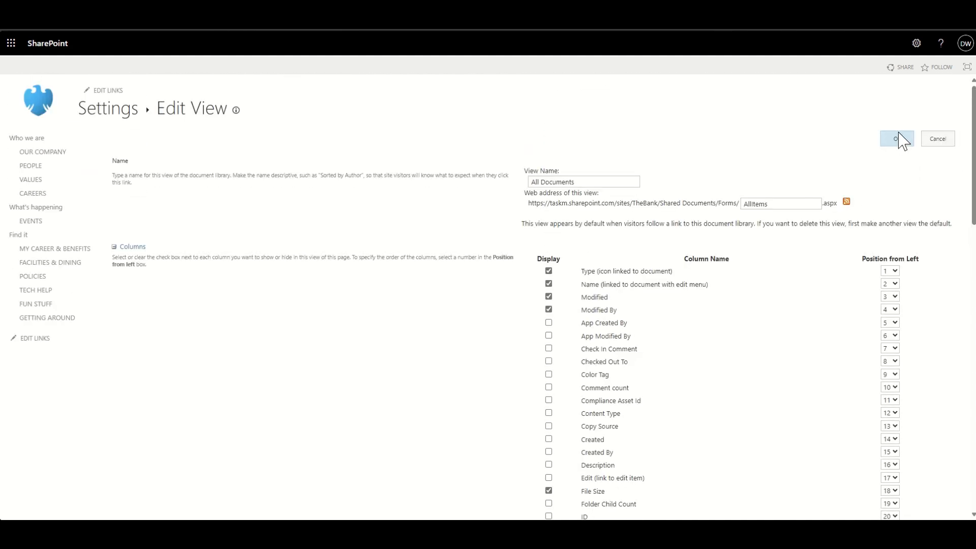
click(899, 139)
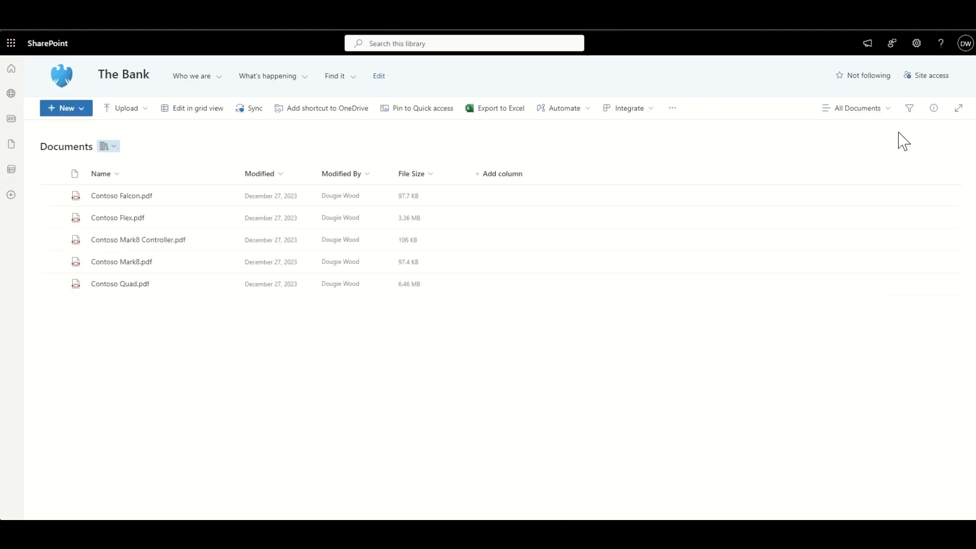
click(430, 175)
click(431, 214)
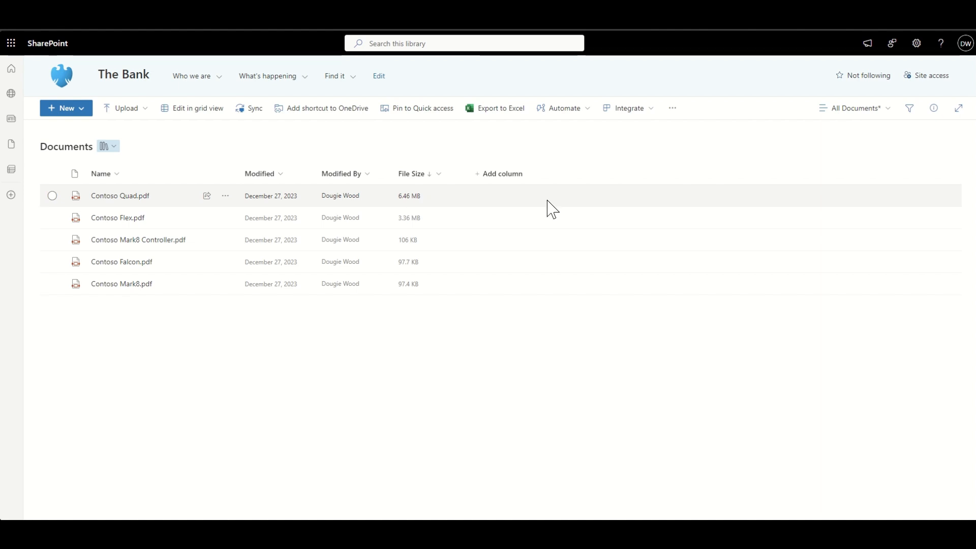
Step: Set the version count limit of the Documents library to 100 major versions in its versioning settings and save it
click(918, 46)
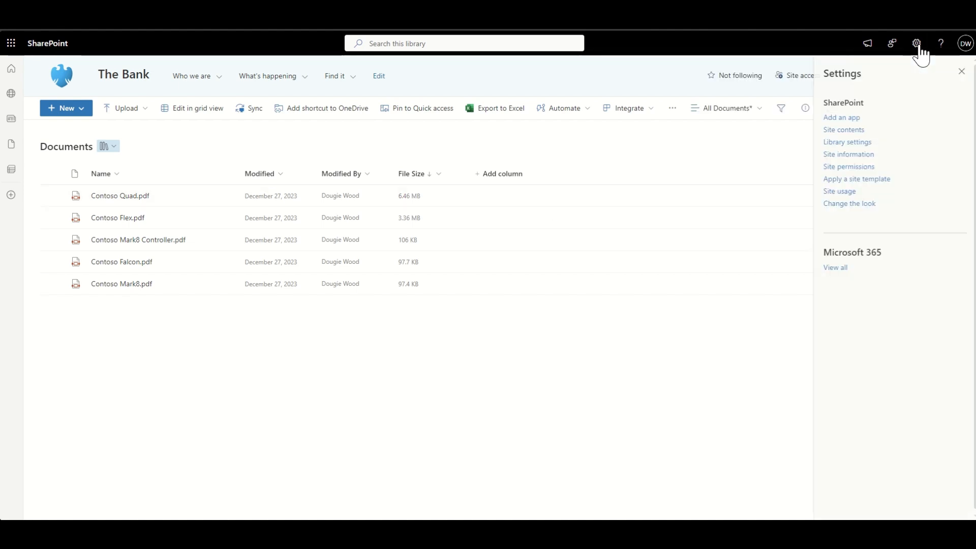
click(846, 143)
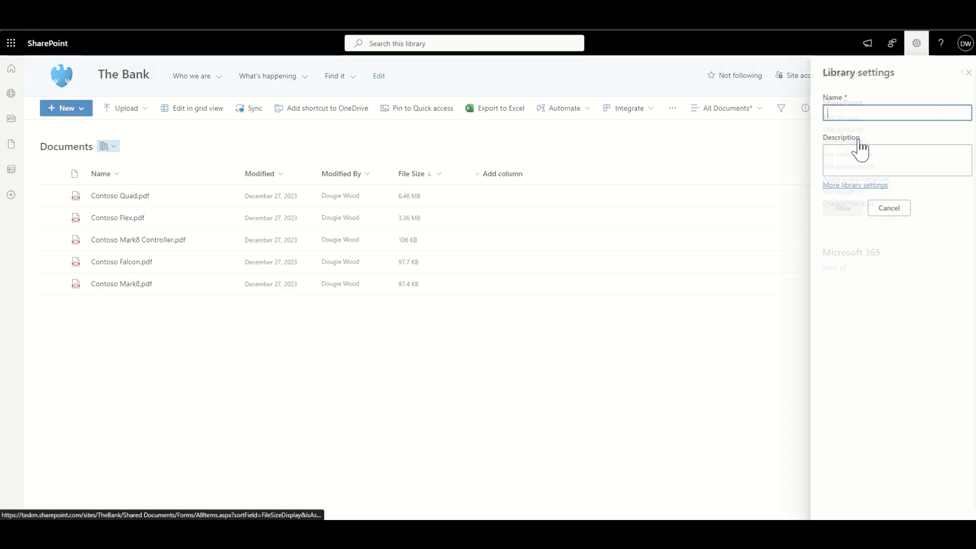
click(849, 185)
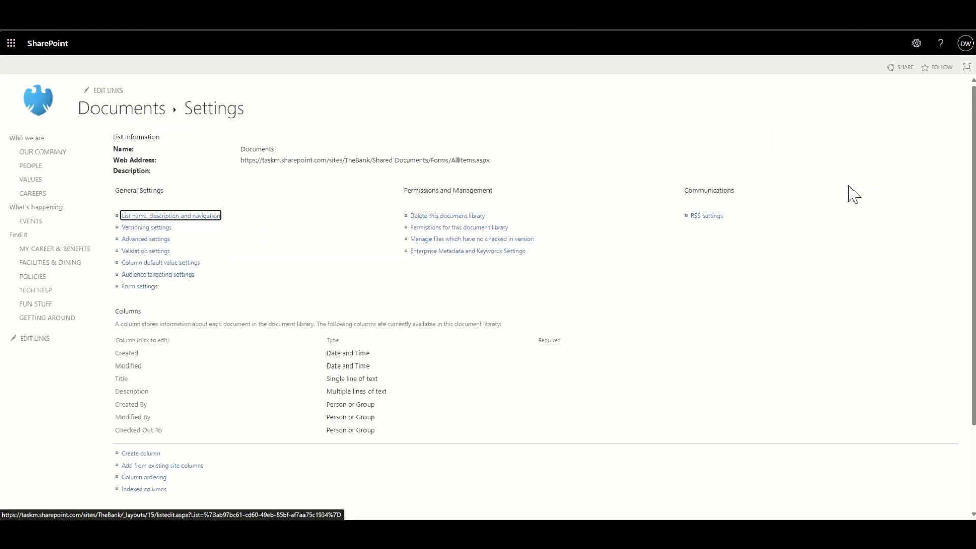
click(149, 229)
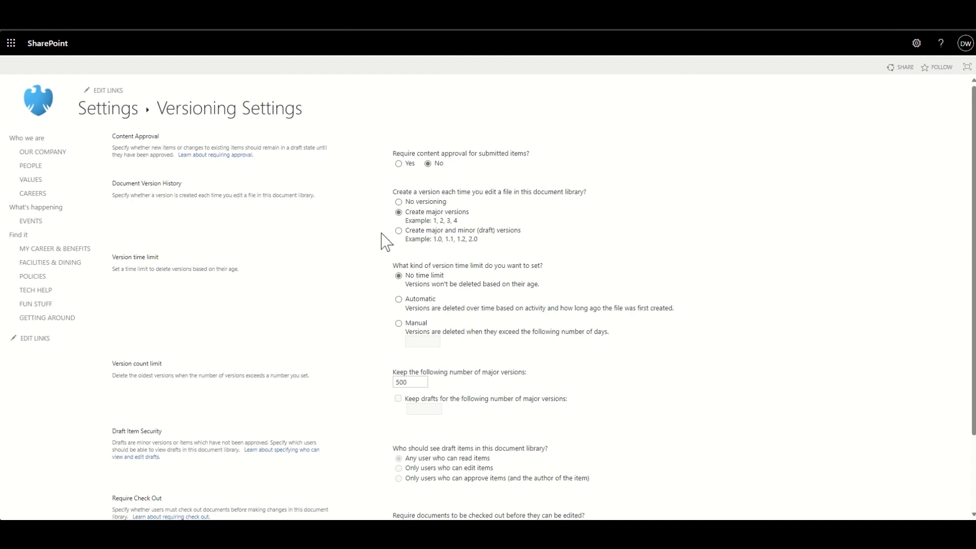
scroll(370, 300, down, 1)
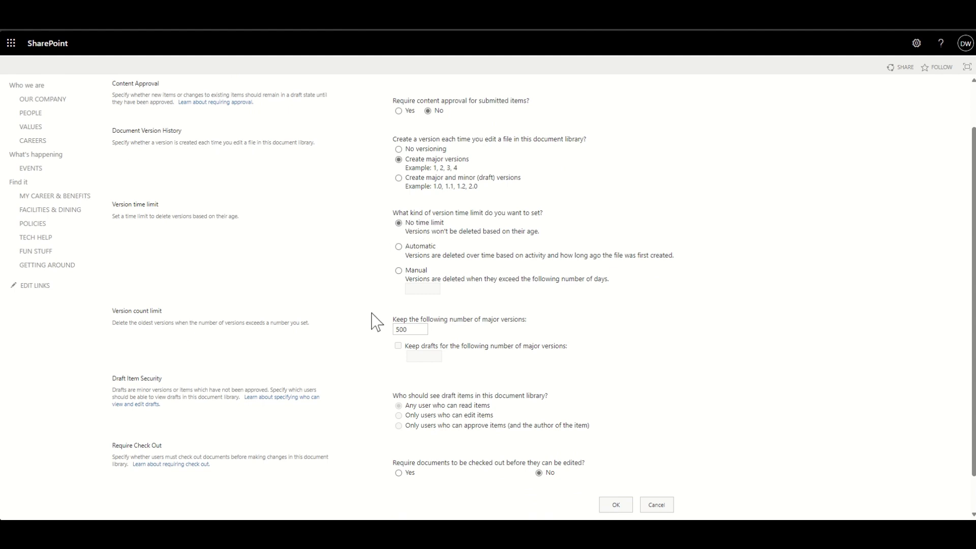
scroll(379, 318, down, 1)
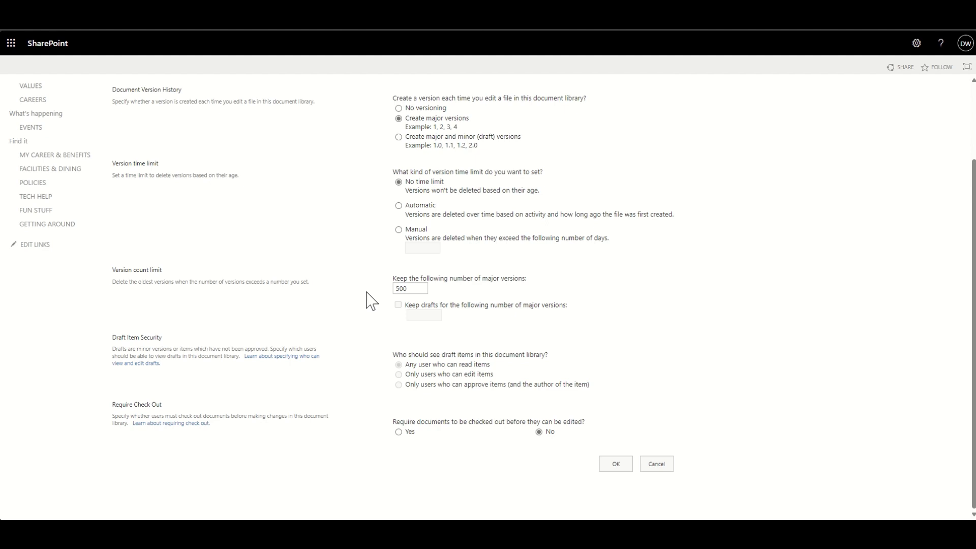
double_click(399, 289)
text(100)
click(618, 463)
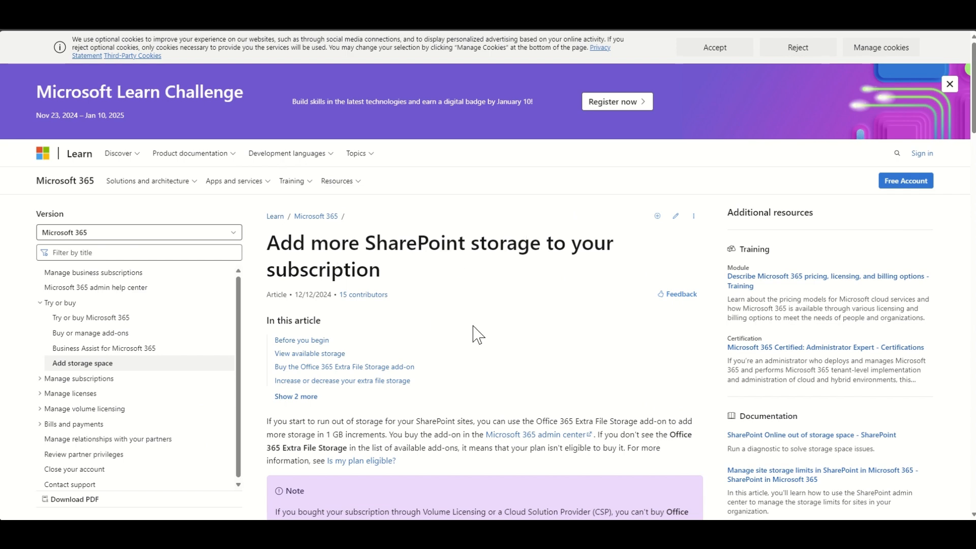
Step: Read the Microsoft Learn article on adding SharePoint storage, from its prerequisites through buying and changing the Office 365 Extra File Storage add-on
scroll(562, 334, down, 3)
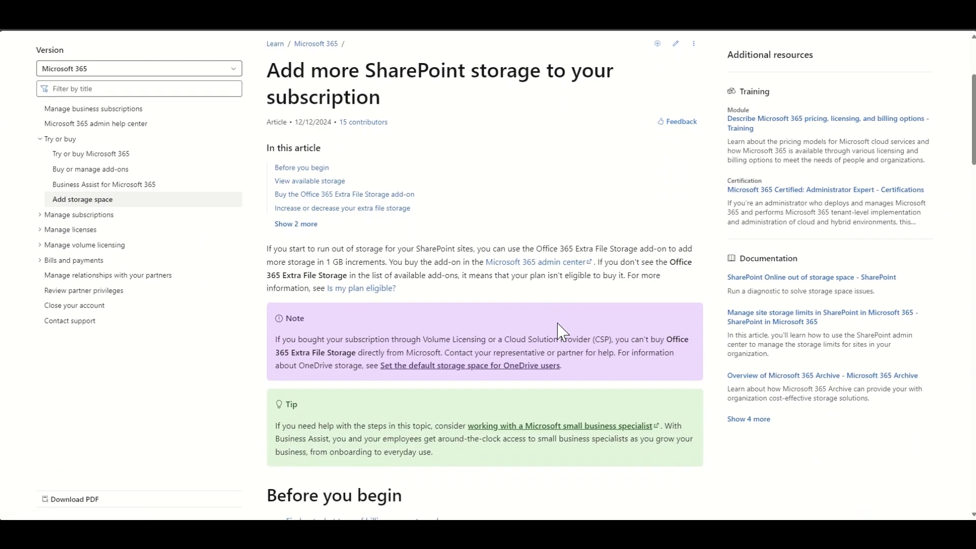
scroll(562, 333, down, 1)
scroll(563, 333, down, 4)
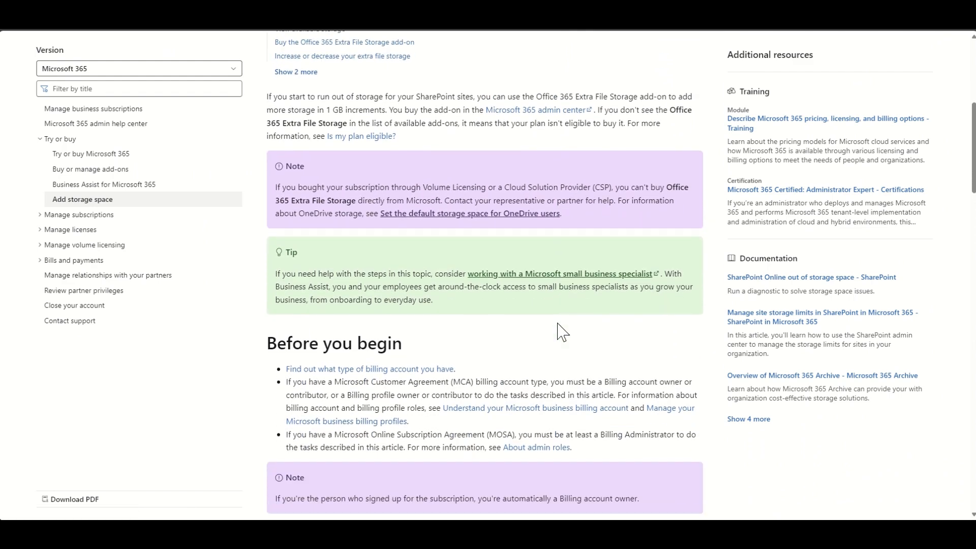
scroll(563, 333, down, 3)
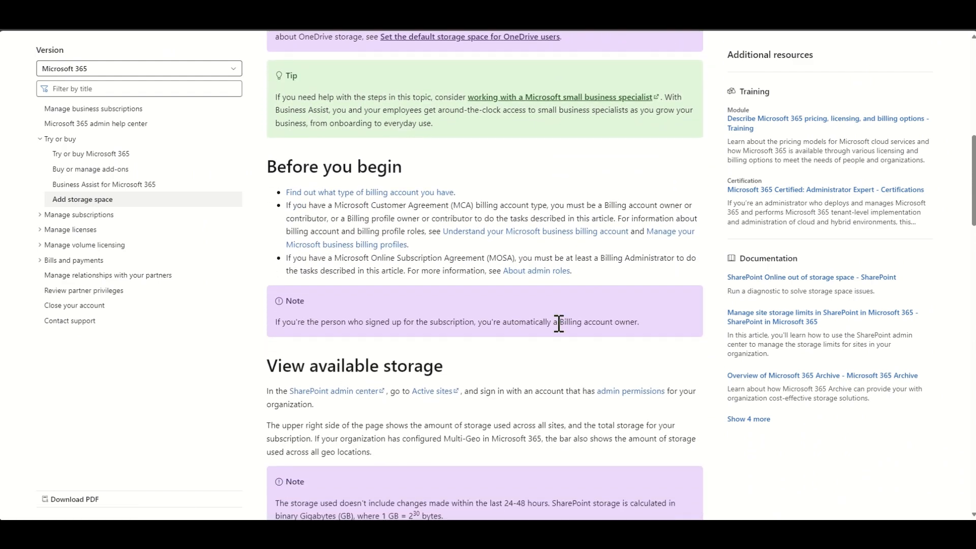
scroll(559, 323, down, 2)
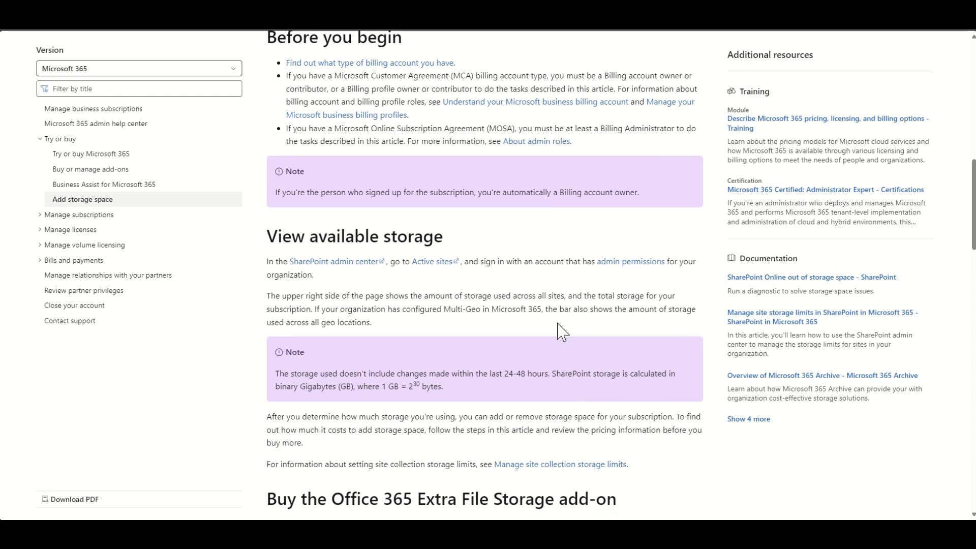
scroll(559, 323, down, 4)
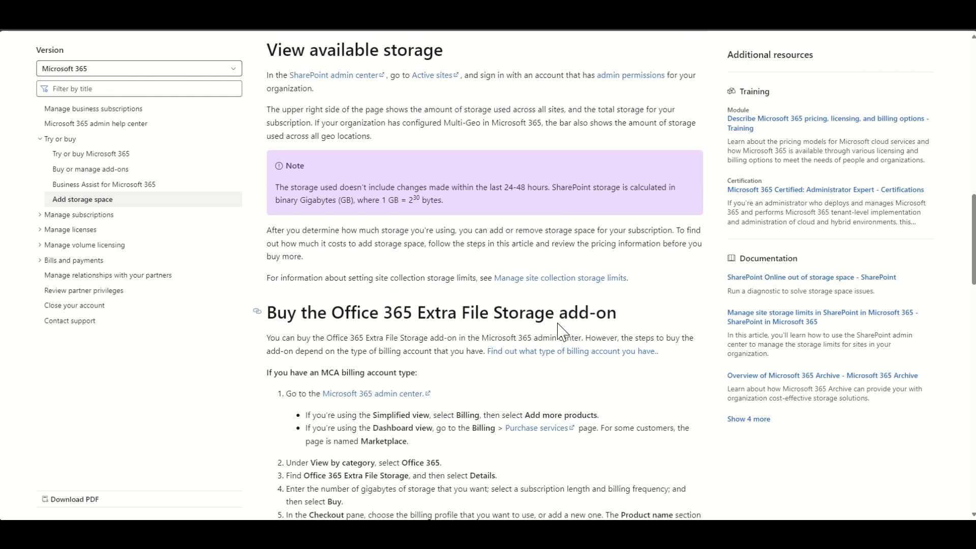
scroll(562, 333, down, 2)
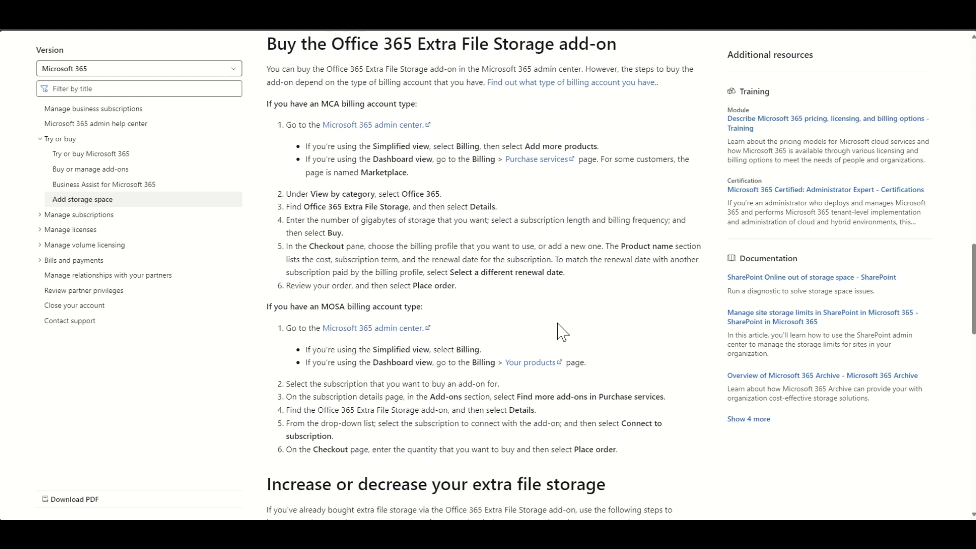
scroll(562, 334, down, 2)
scroll(562, 333, down, 5)
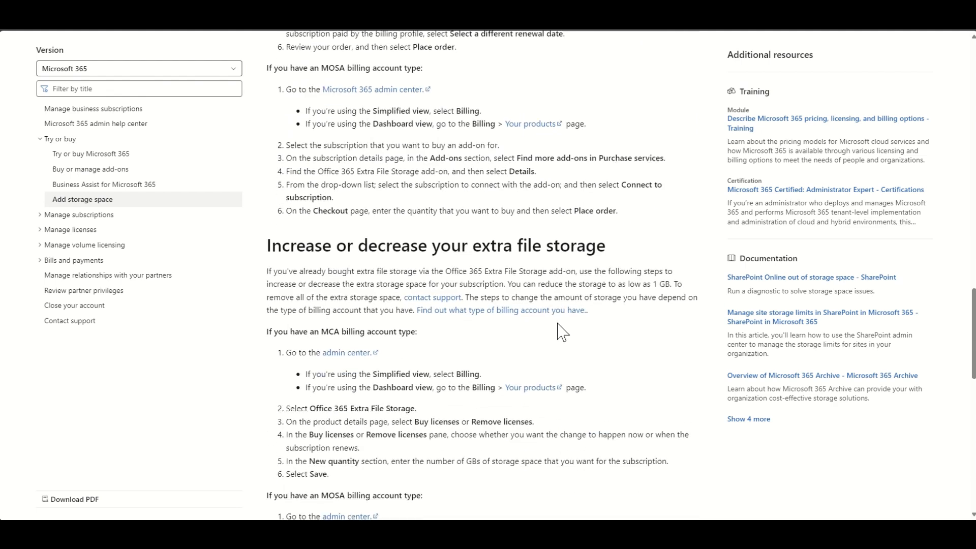
scroll(562, 331, down, 1)
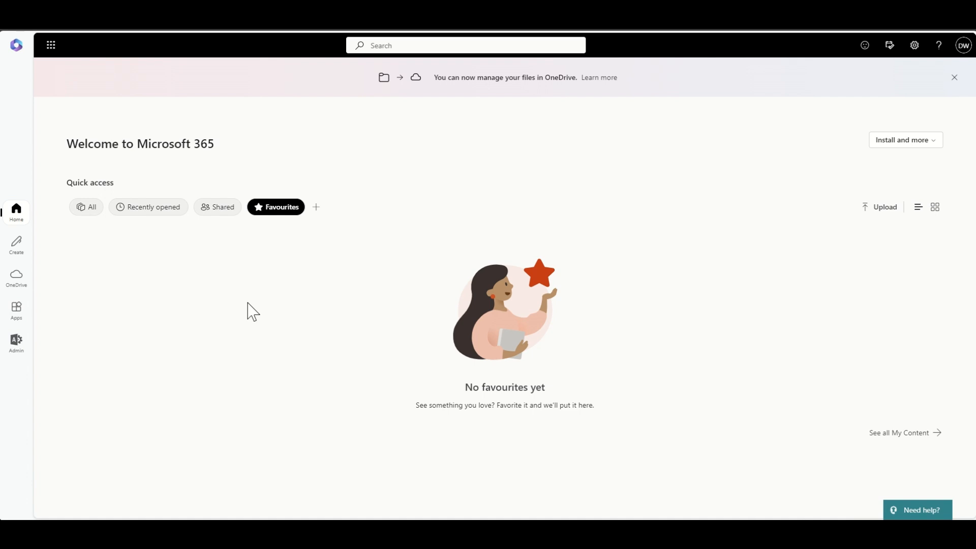
Step: Go through the Microsoft 365 admin center to SharePoint's active sites and sort them by storage used, larger to smaller
click(15, 342)
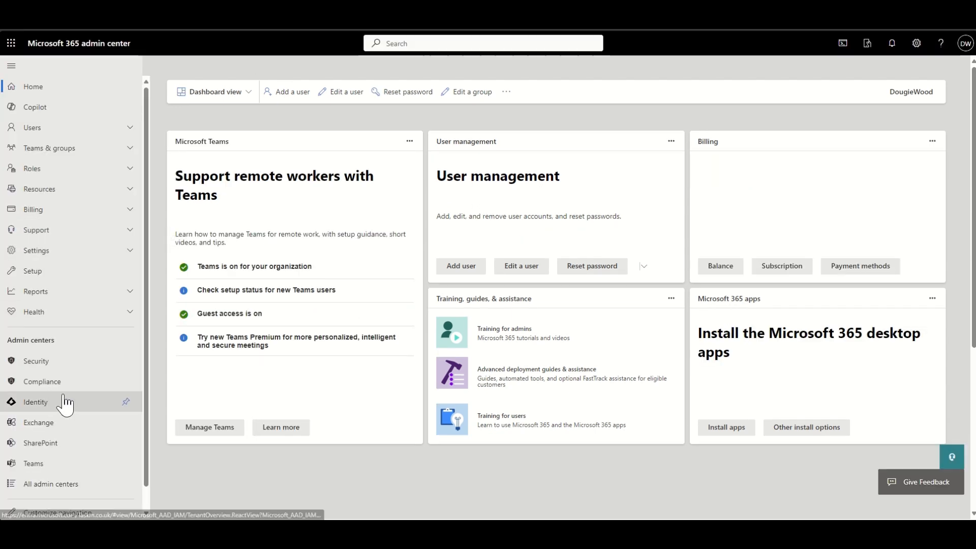
click(65, 444)
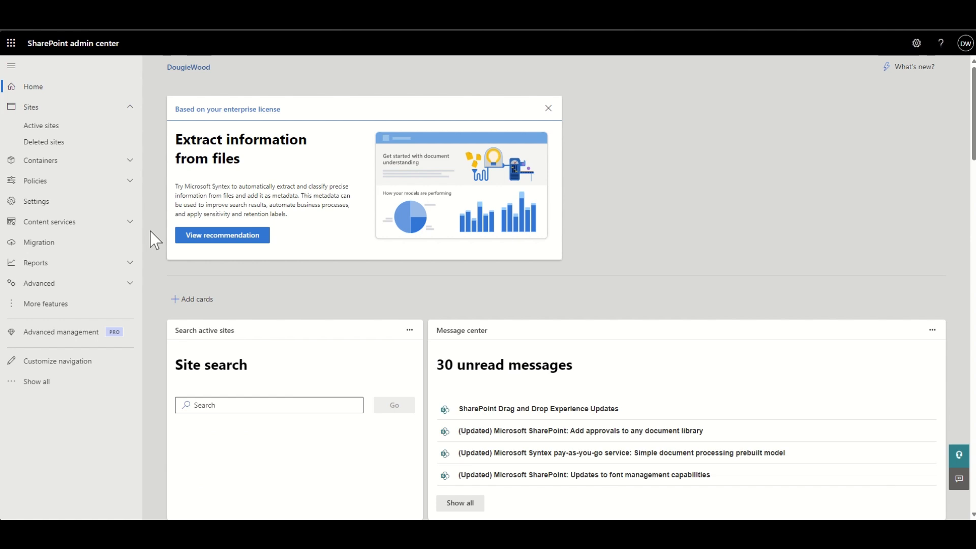
click(71, 128)
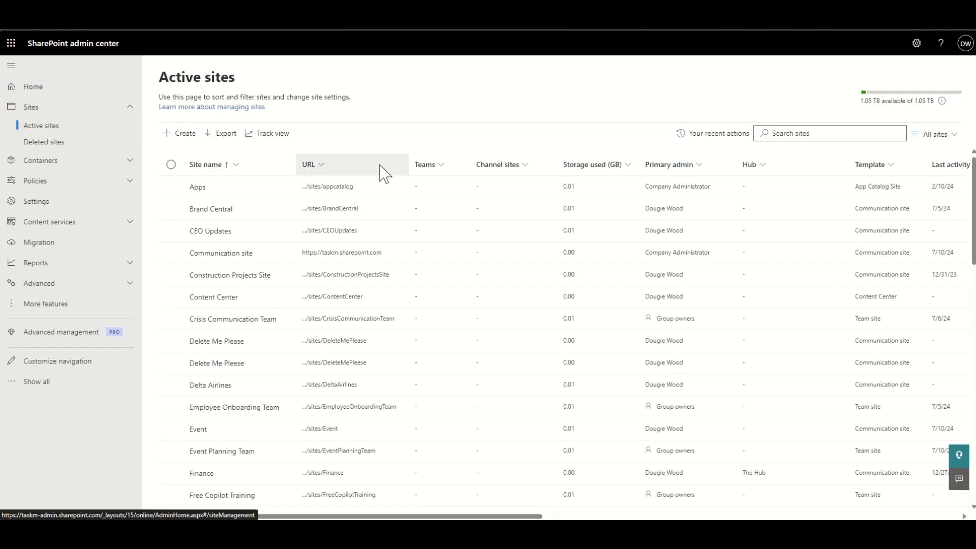
click(602, 168)
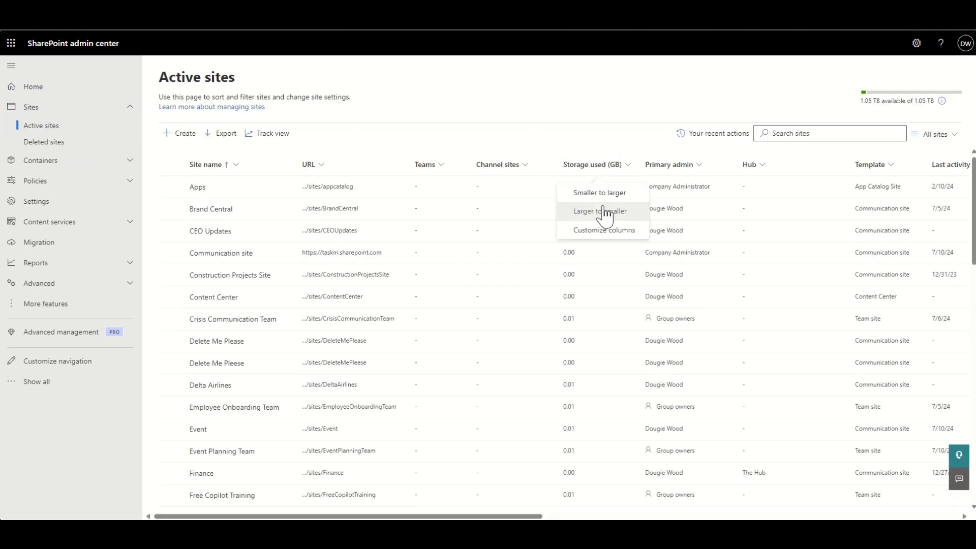
click(600, 212)
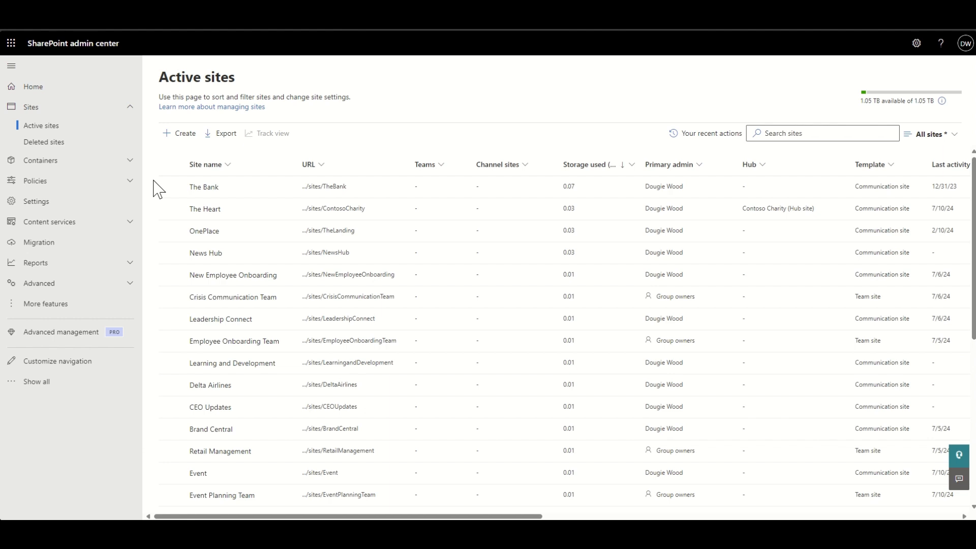
Step: Open The Bank site from the active sites list and show its site contents
click(330, 188)
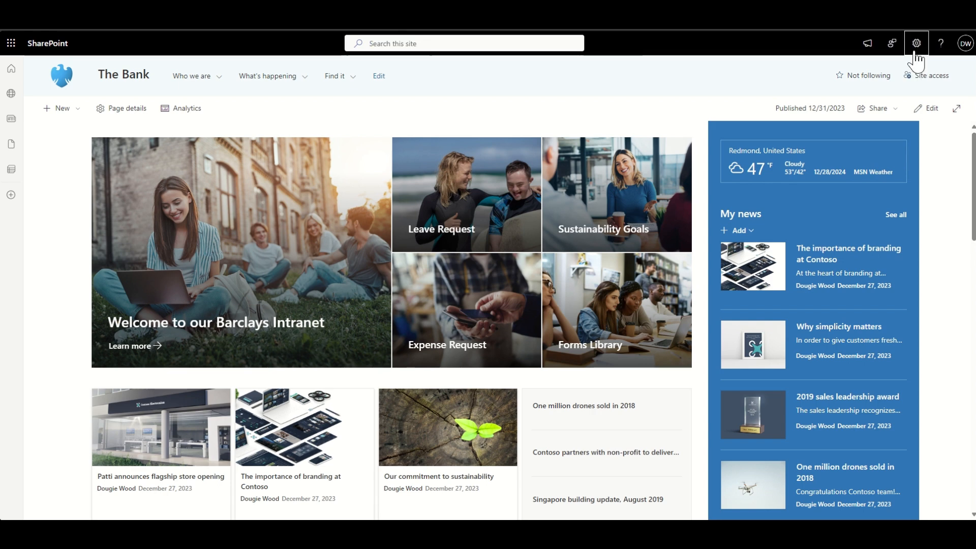
click(917, 44)
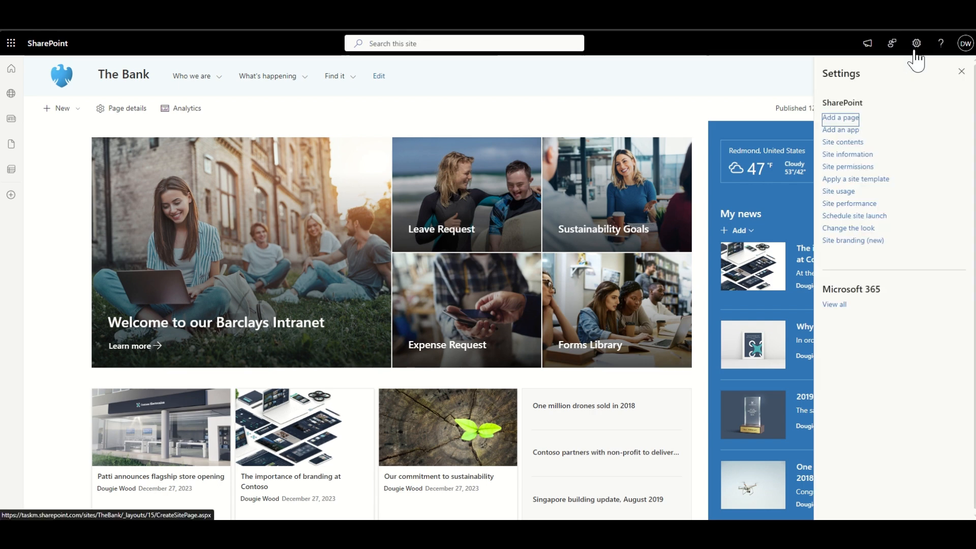
click(848, 145)
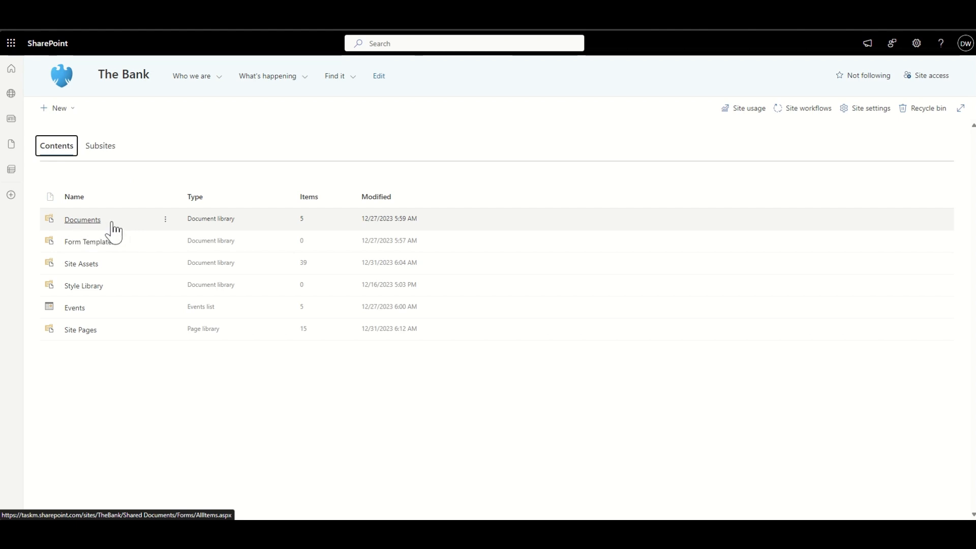
Step: Open the versioning settings of The Bank's Documents library from its library settings
click(166, 223)
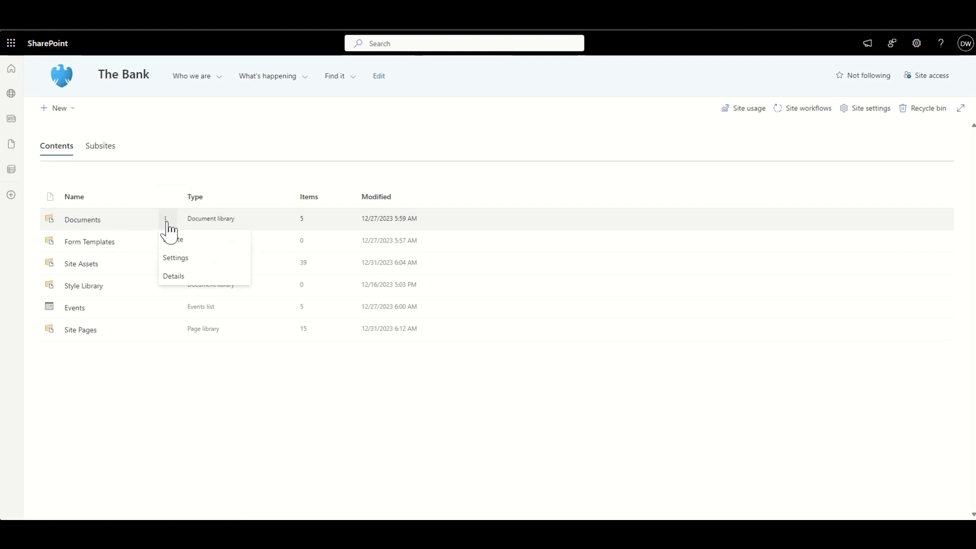
click(174, 258)
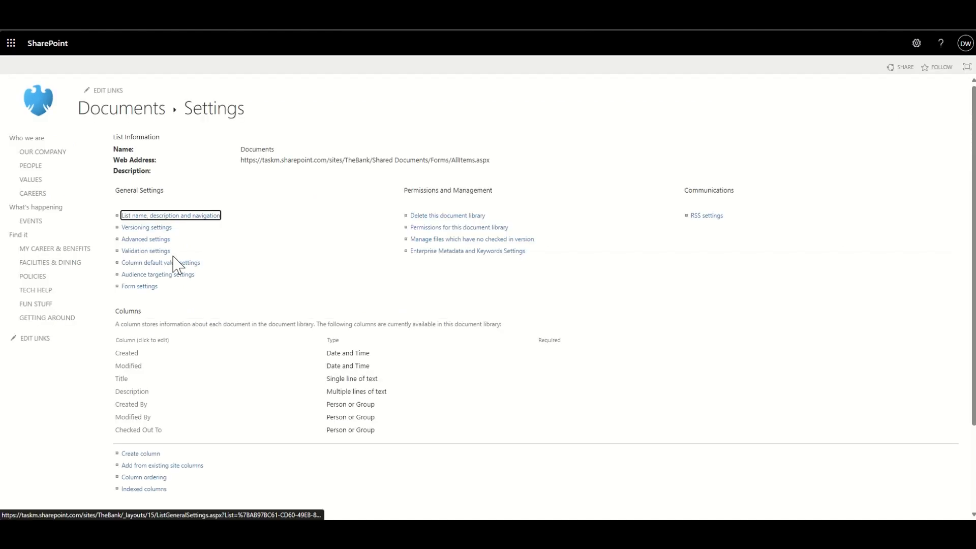
click(322, 229)
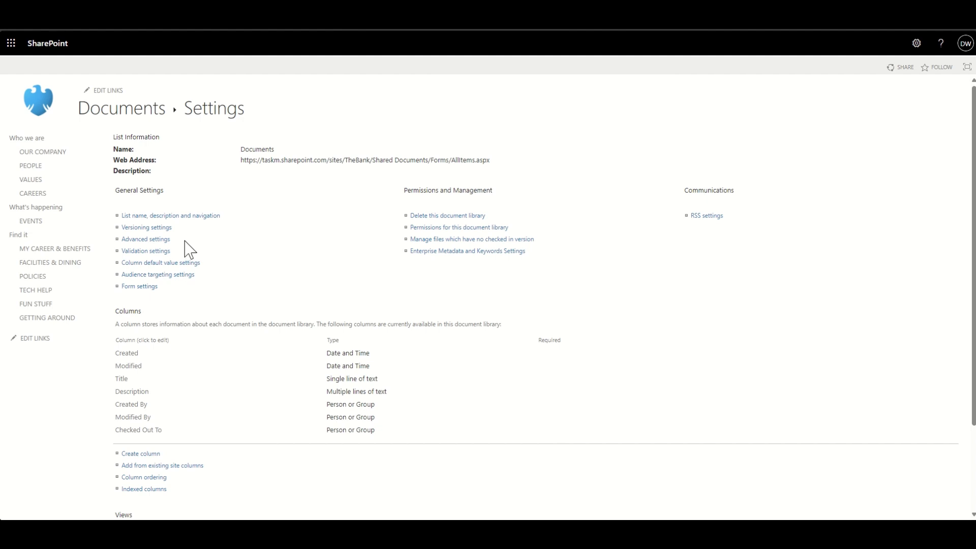
click(150, 227)
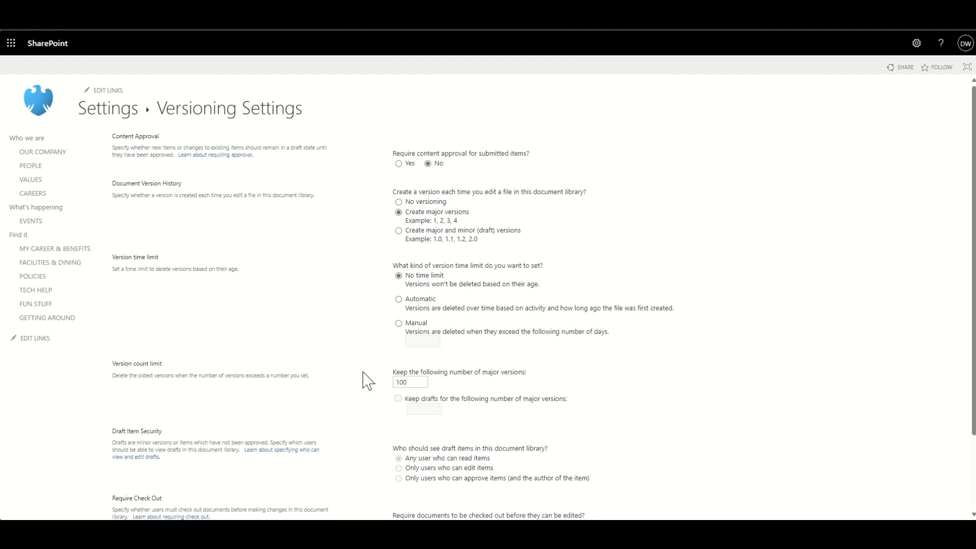
Step: Set the Documents library's version count limit to 50 major versions and submit the versioning settings
double_click(407, 382)
click(382, 393)
click(404, 382)
double_click(400, 383)
click(381, 390)
scroll(379, 389, down, 2)
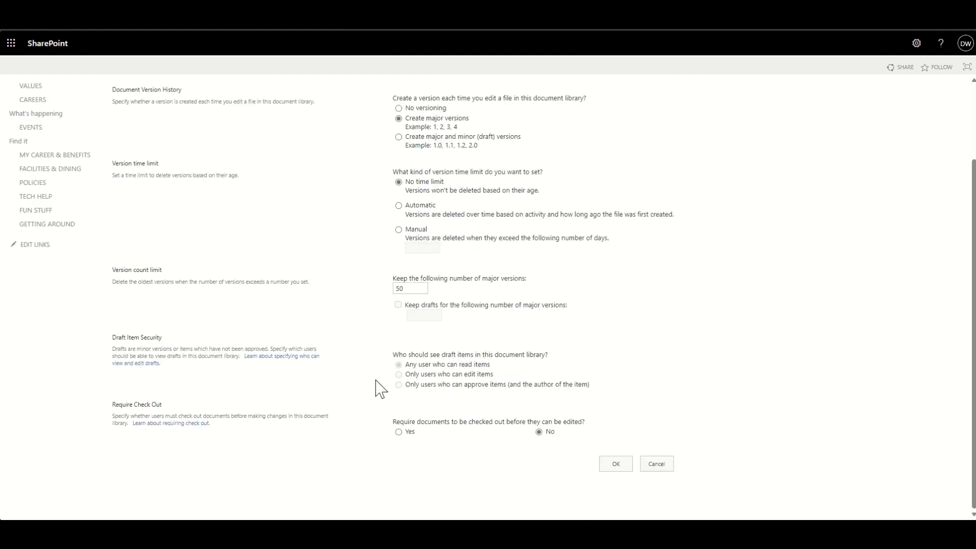
click(617, 464)
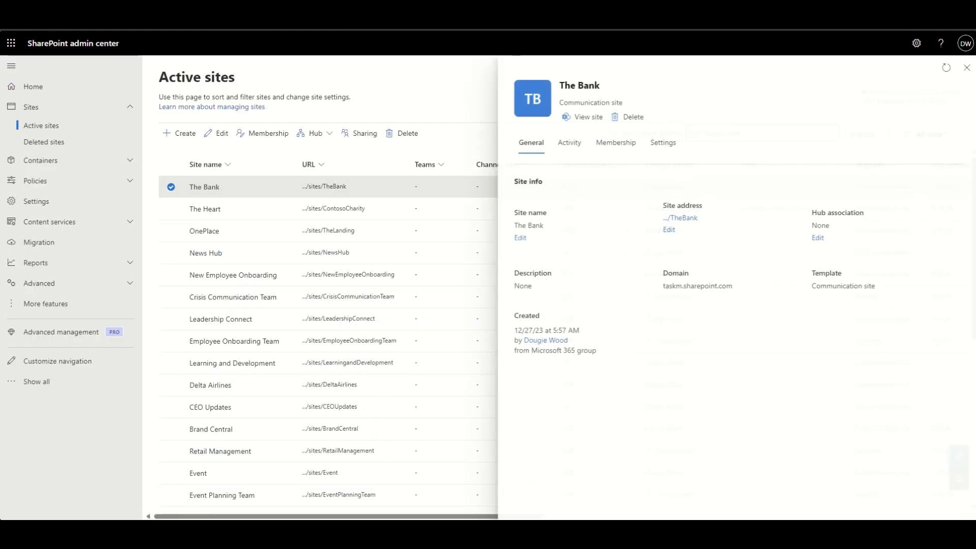
Step: Close The Bank's site details and choose Automatically for the version history limits in the SharePoint admin settings
click(966, 67)
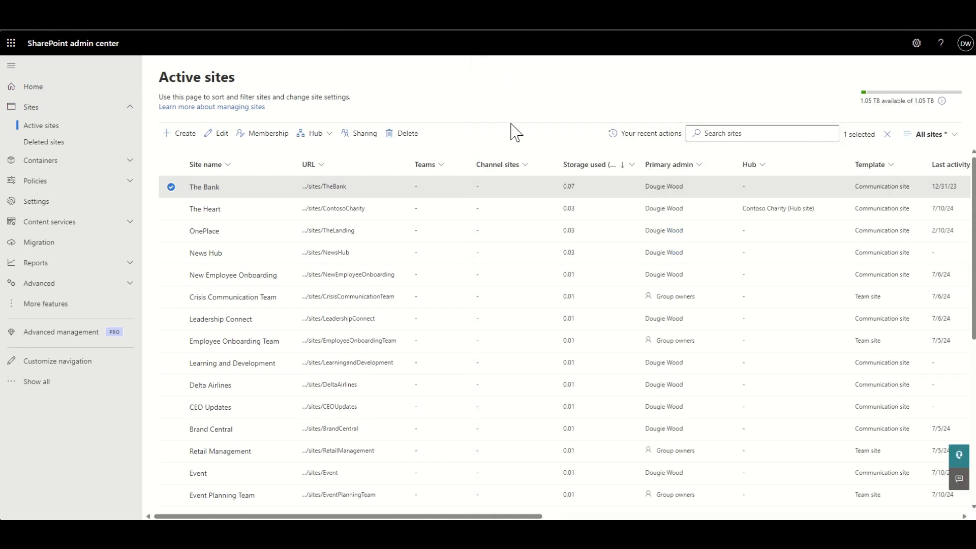
click(171, 187)
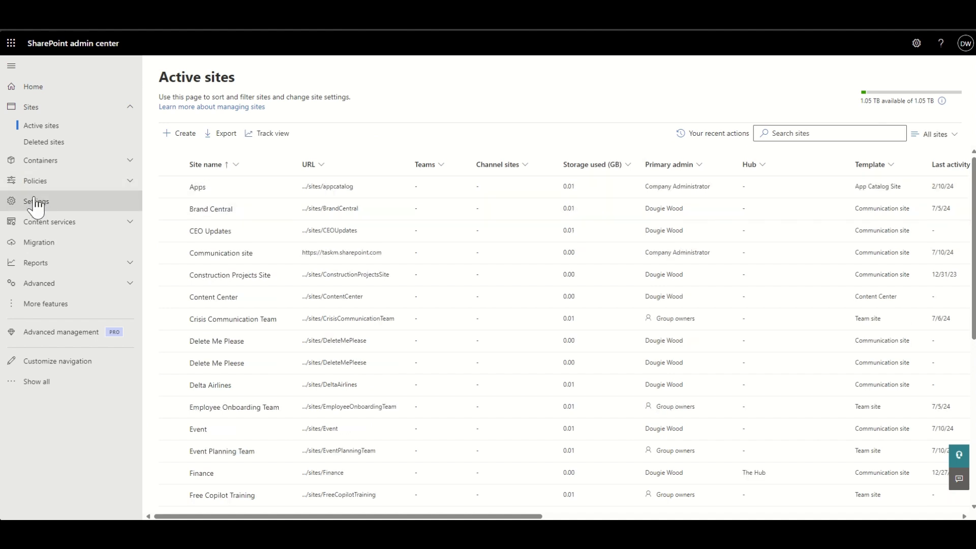
click(46, 209)
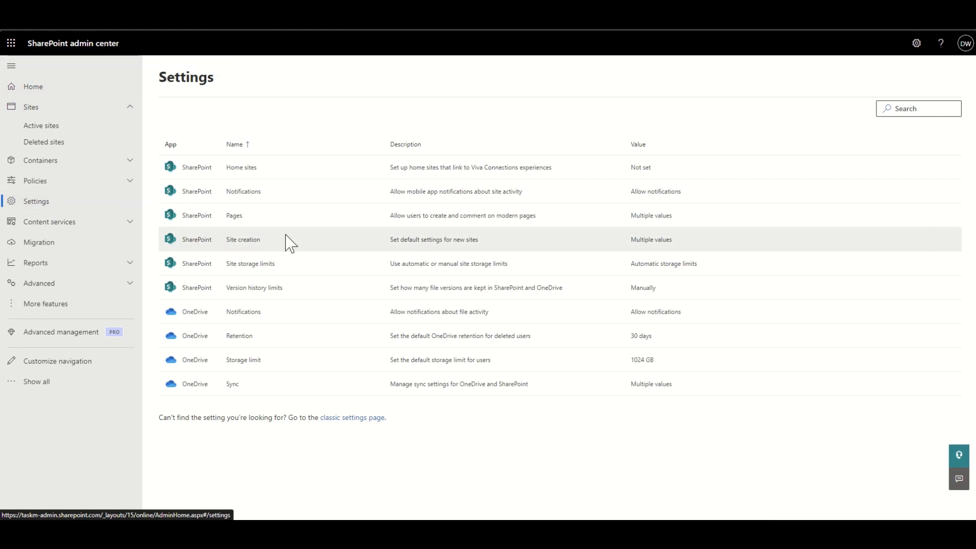
click(274, 290)
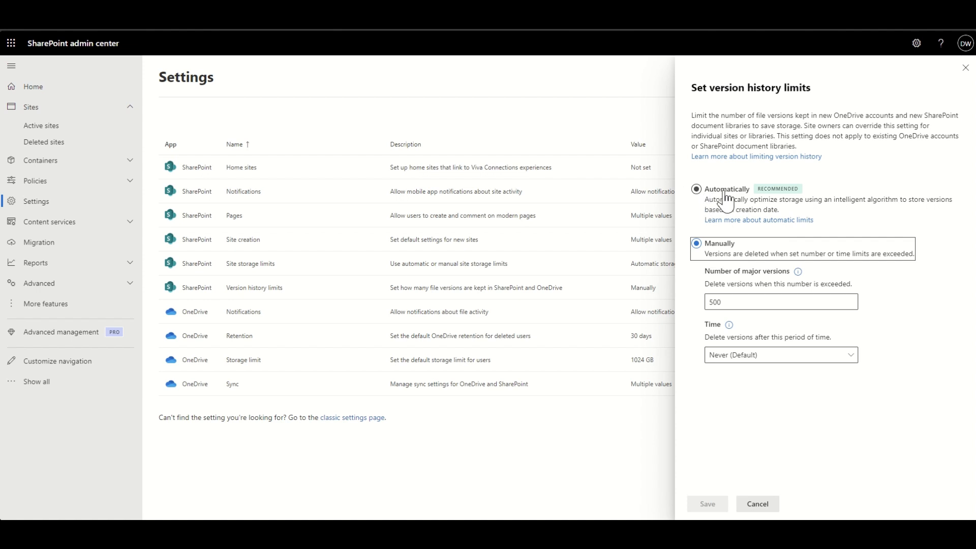
click(696, 190)
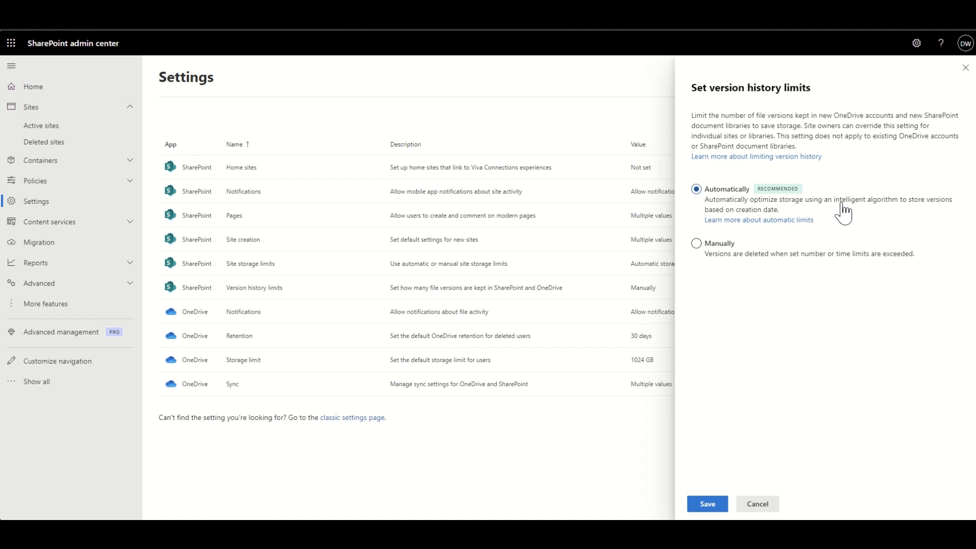
Step: Open the documentation on automatic version limits and read about limit types, version storage behavior and auditing of versioning events
click(743, 221)
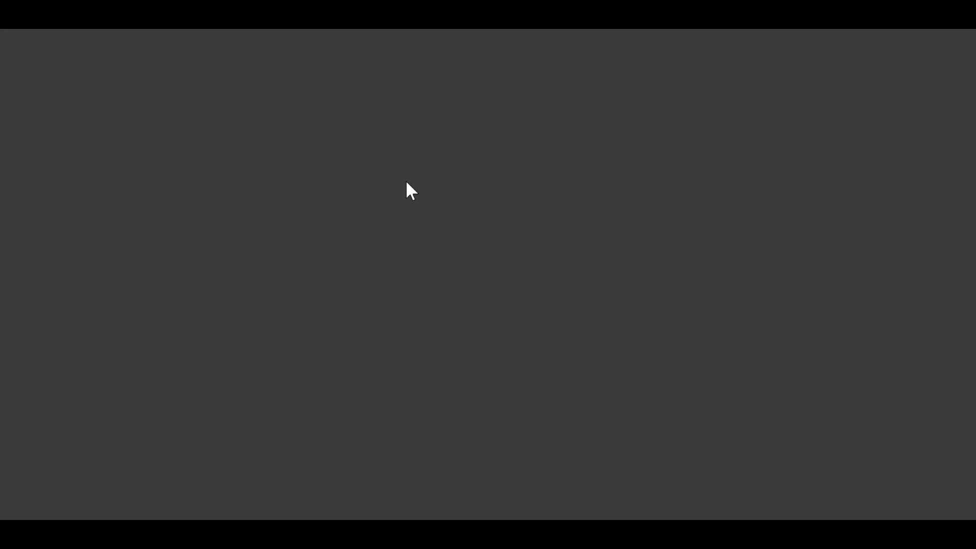
scroll(411, 310, up, 4)
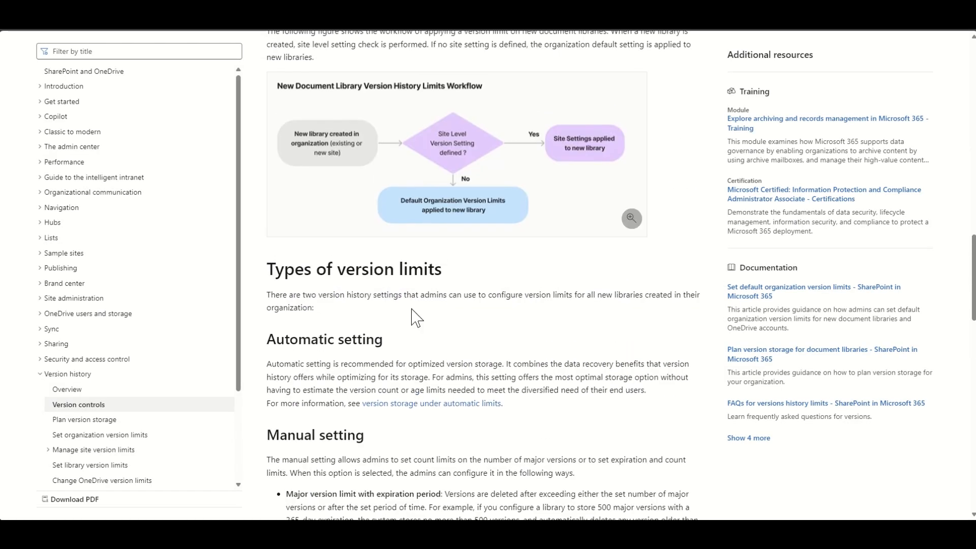
scroll(417, 318, up, 8)
scroll(417, 318, down, 7)
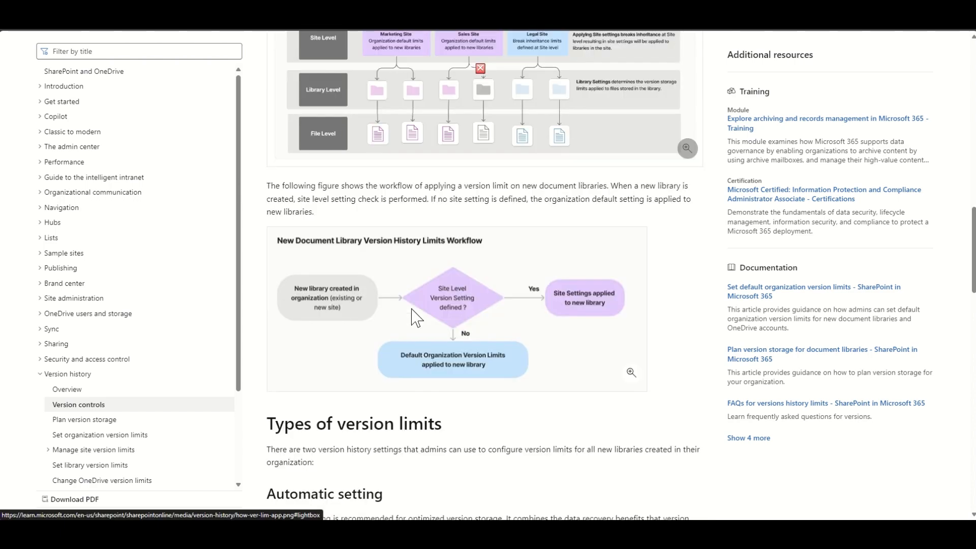
scroll(416, 318, down, 7)
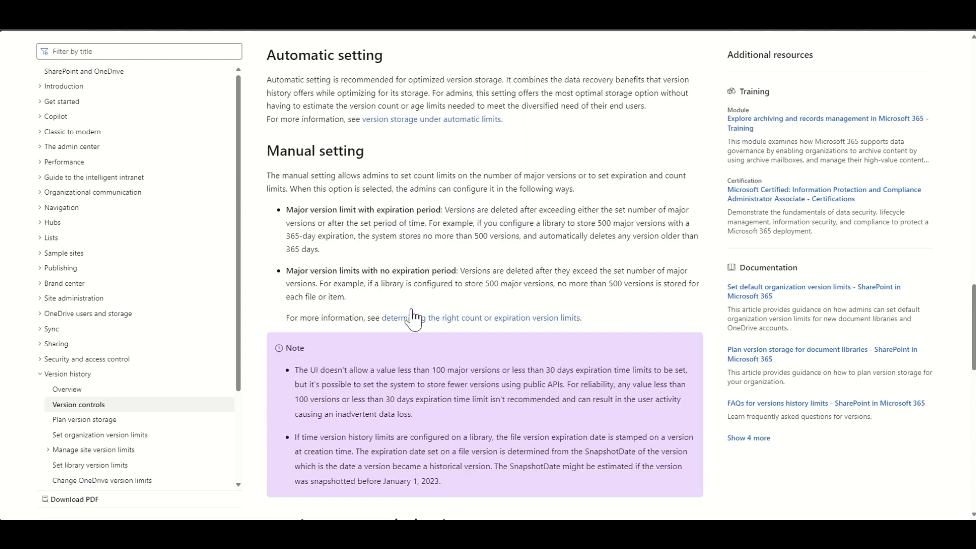
scroll(413, 320, down, 4)
scroll(416, 318, down, 3)
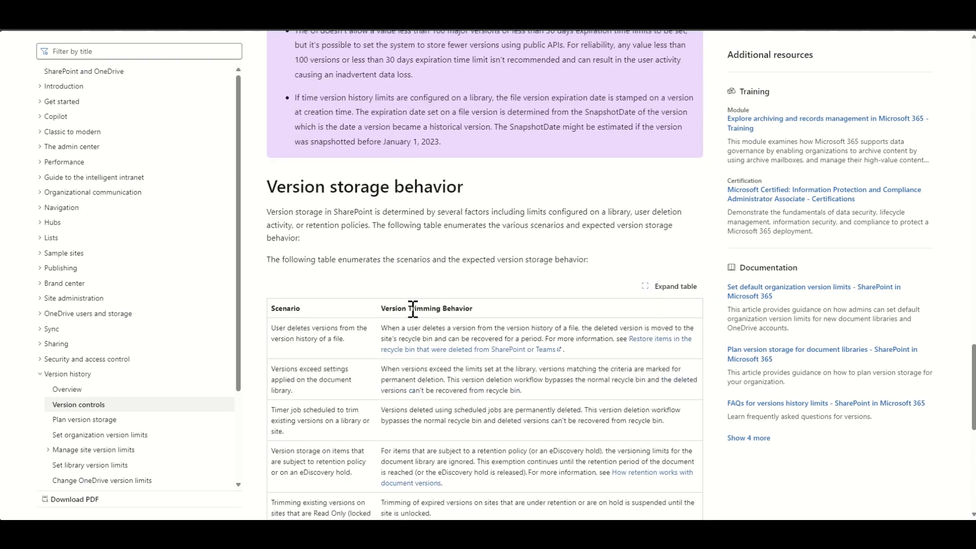
scroll(412, 311, down, 2)
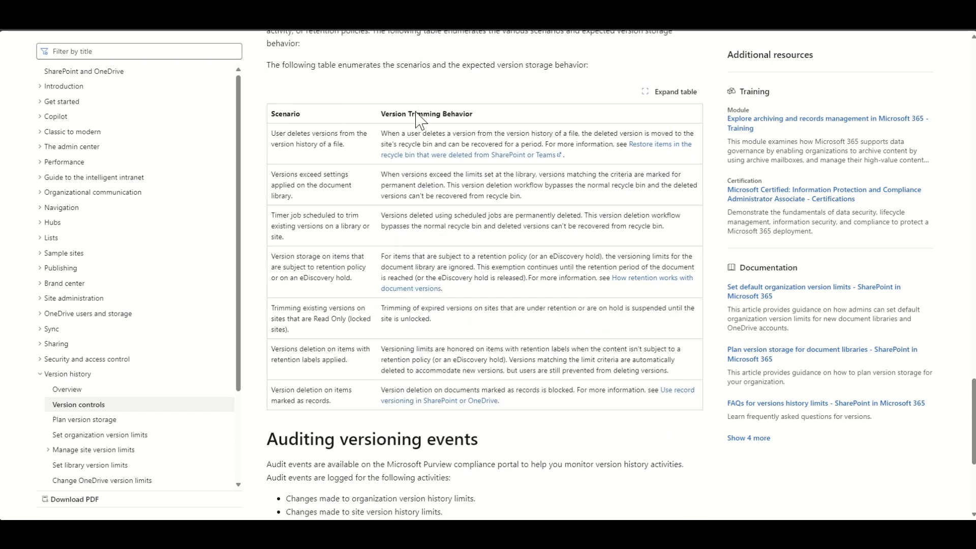
scroll(337, 384, down, 5)
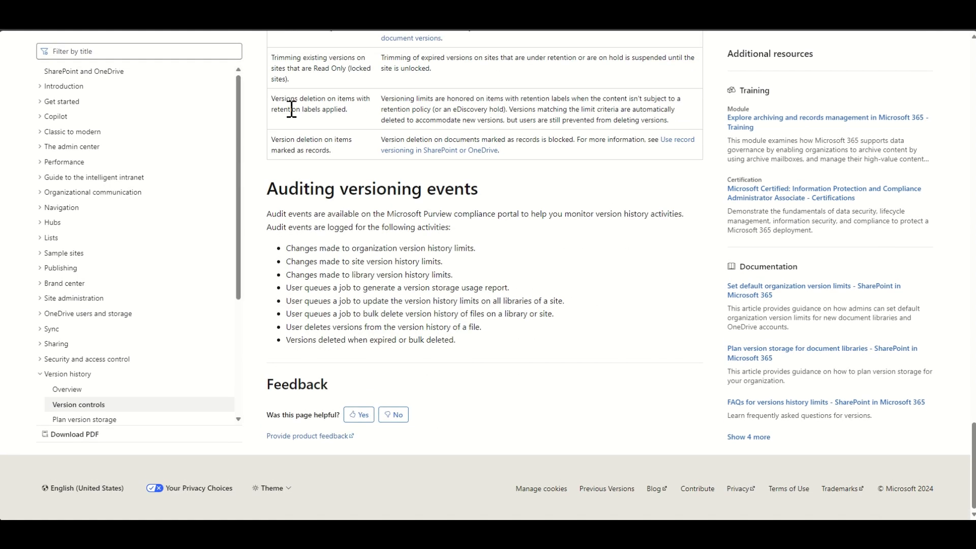
scroll(270, 145, up, 6)
scroll(270, 145, up, 2)
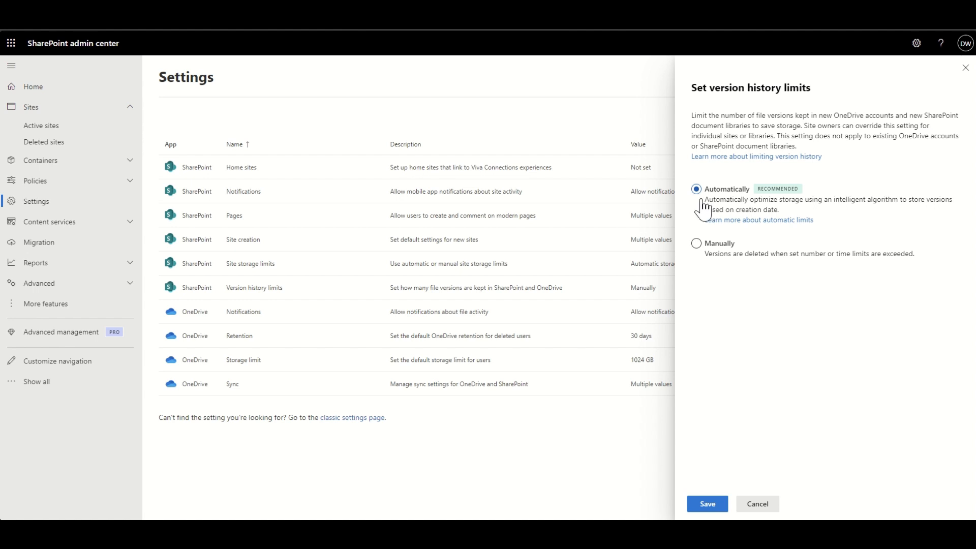
Step: Switch the version history limits to Manually, with 100 major versions and versions deleted after 1 year
click(698, 247)
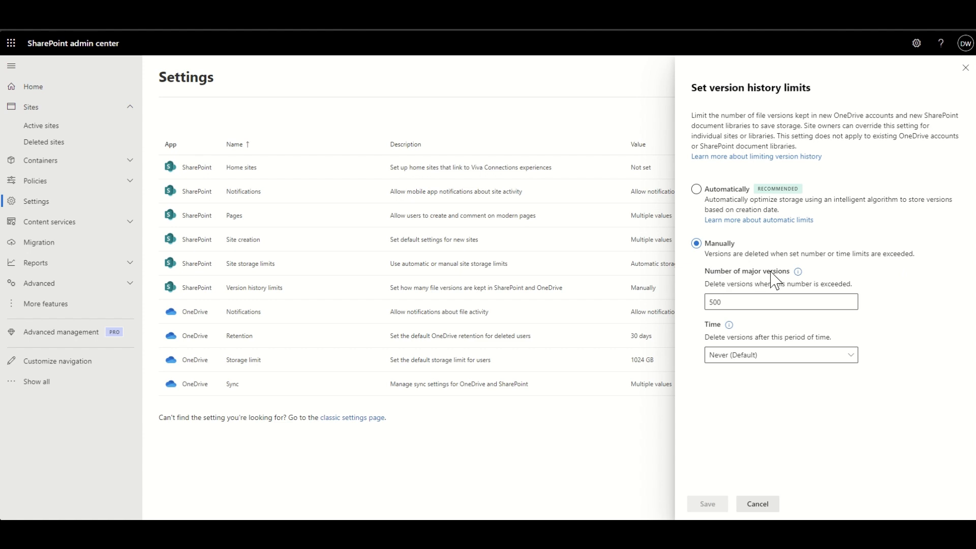
double_click(740, 307)
text(50)
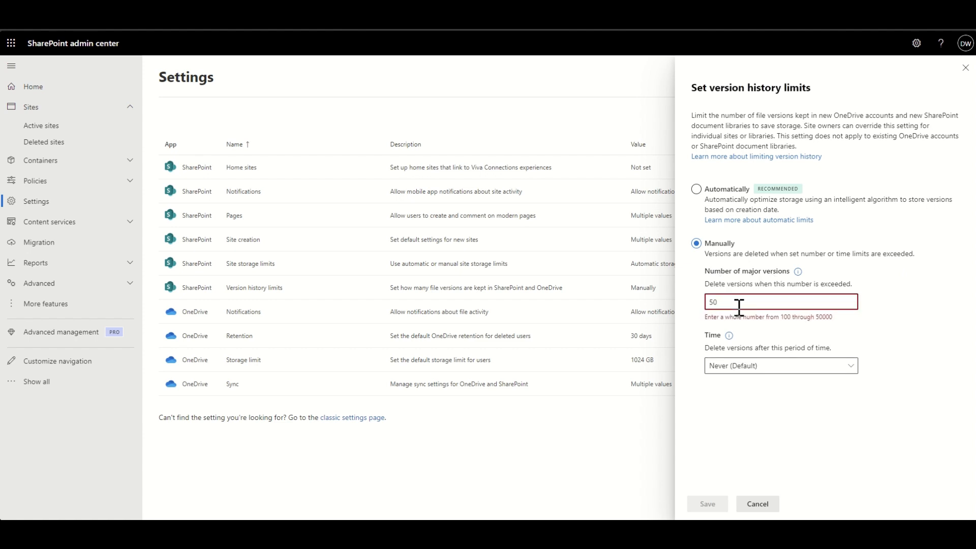
key(BackSpace)
key(BackSpace)
text(100)
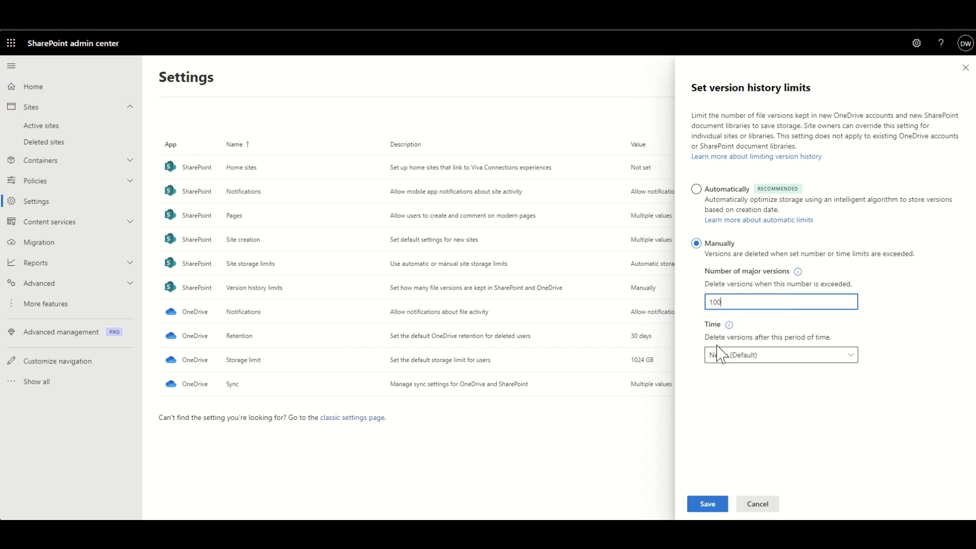
click(793, 358)
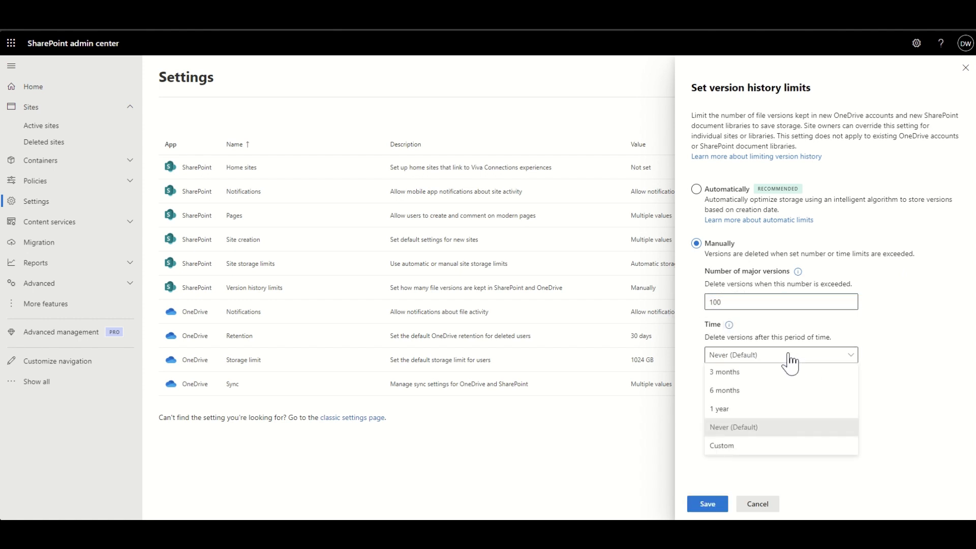
click(747, 411)
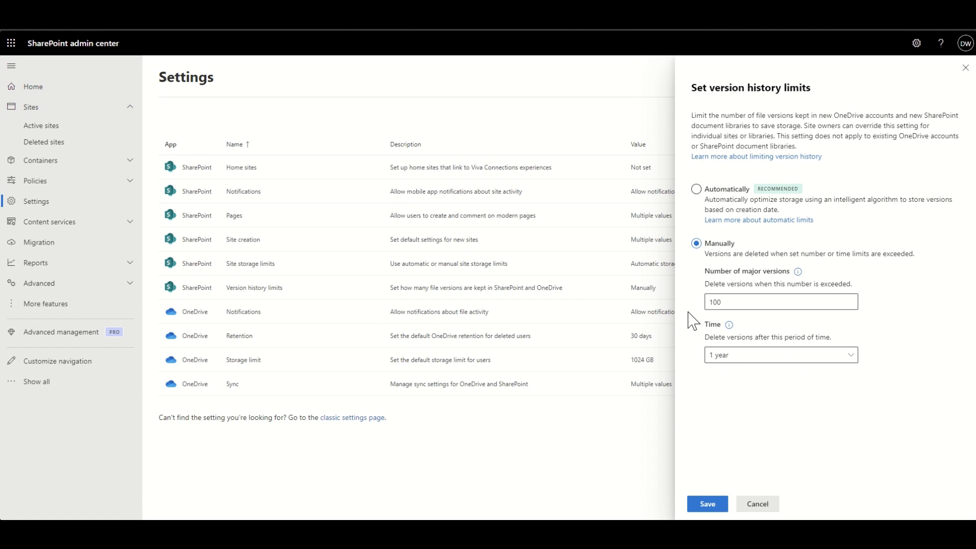
Step: Change the time limit for deleting versions to a custom period of 2 years
click(726, 357)
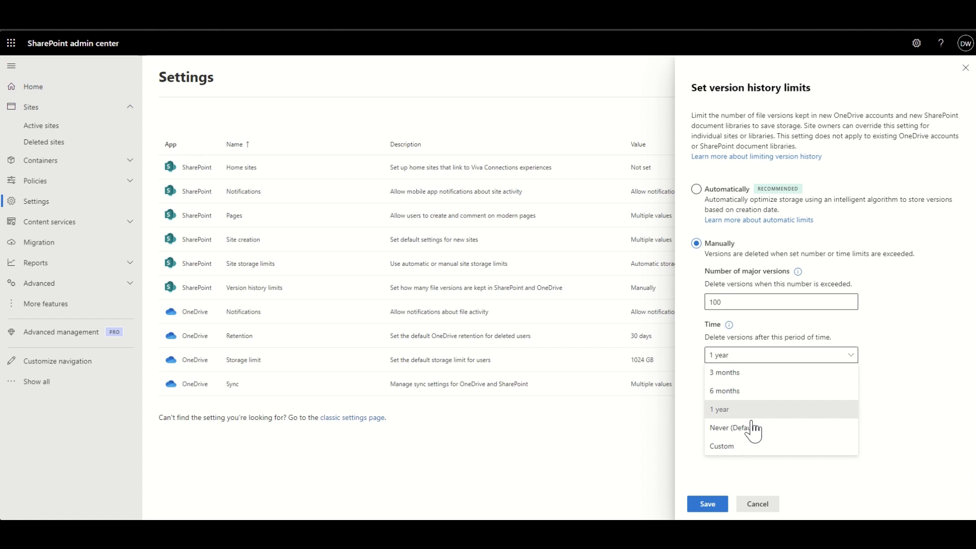
click(744, 445)
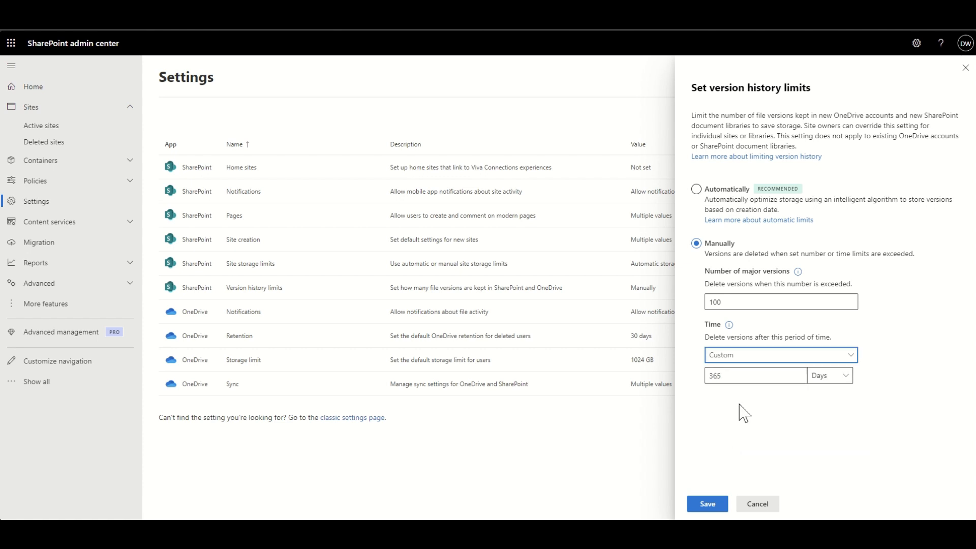
click(828, 379)
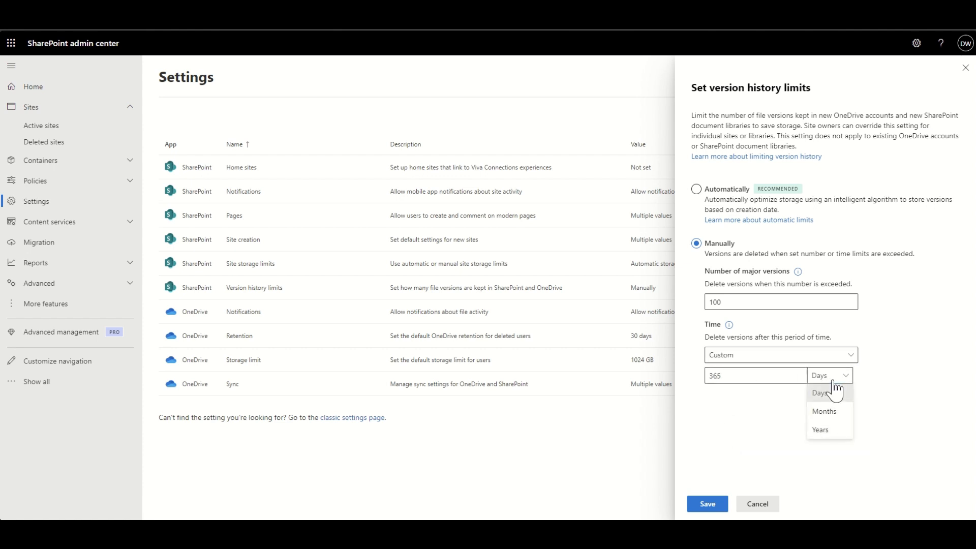
click(828, 431)
double_click(752, 376)
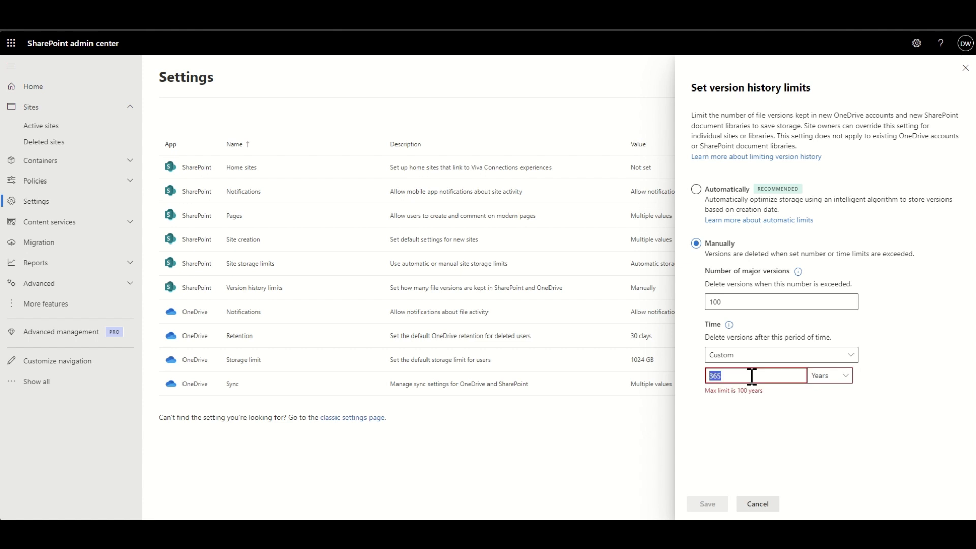
text(2)
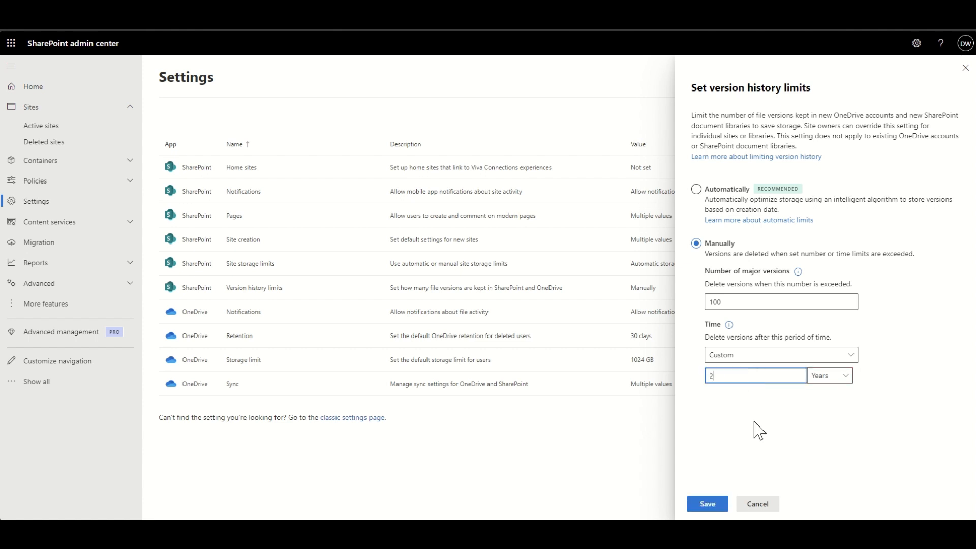
Step: Set the custom time limit to 7 years, and switch the version history limits back to Automatically
click(844, 421)
drag(786, 375, 698, 375)
text(7)
click(698, 375)
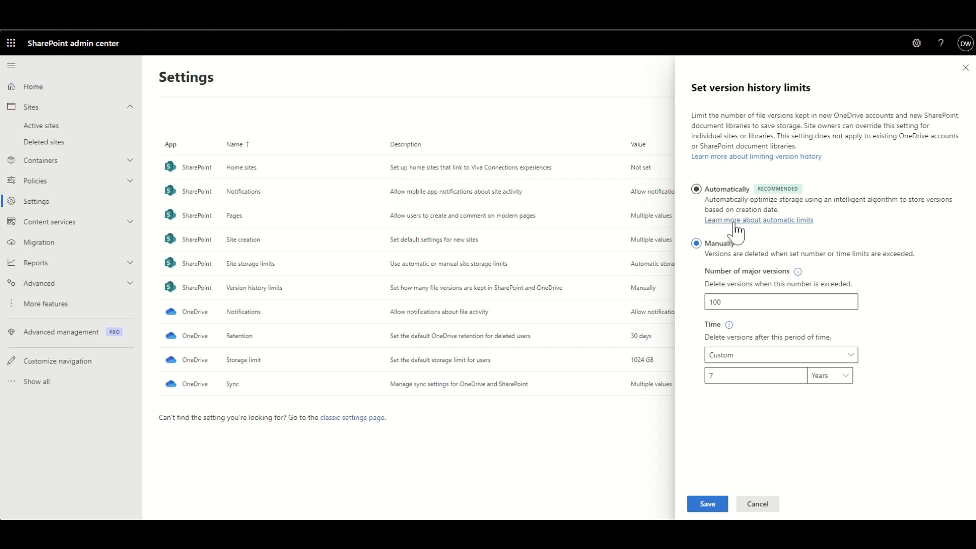
click(696, 197)
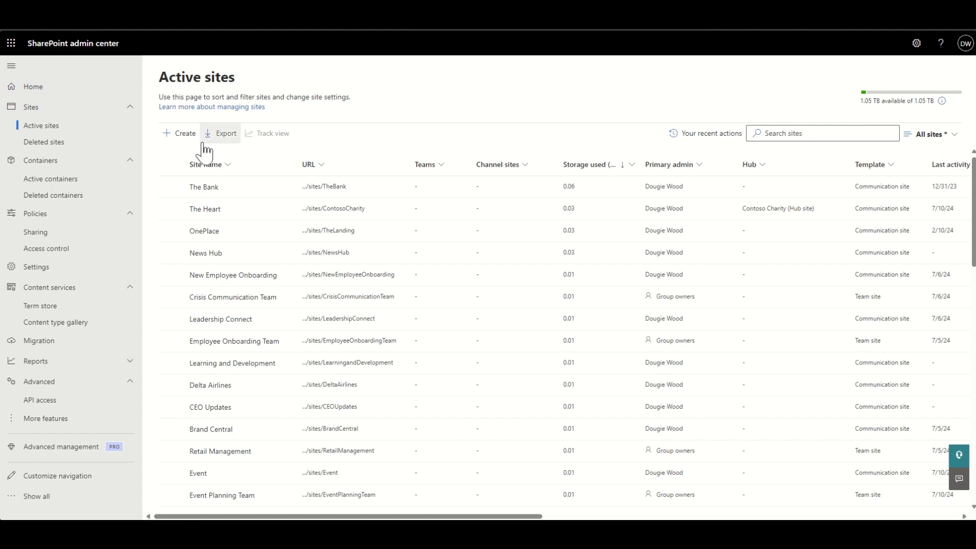
Step: Select The Bank in the active sites list to see its deletion option, and clear the selection
click(173, 188)
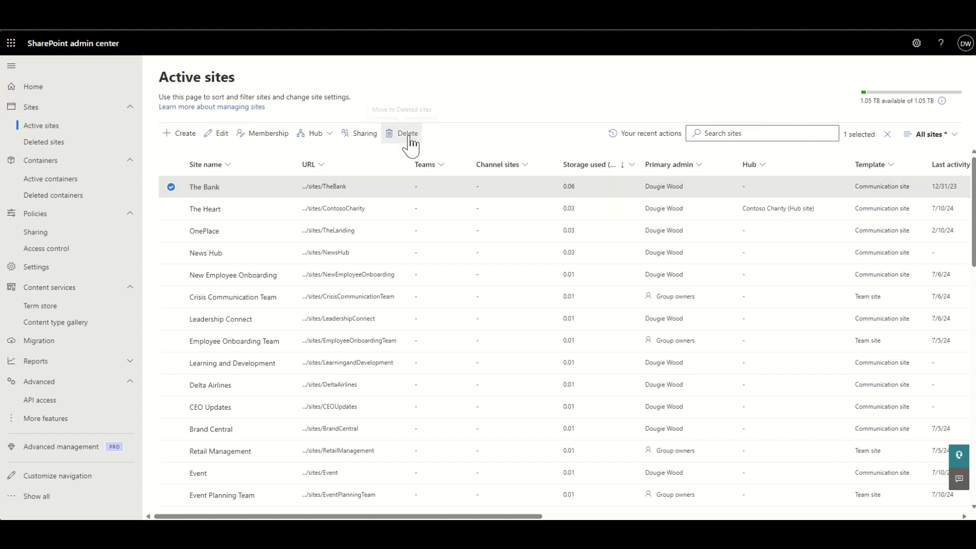
click(171, 187)
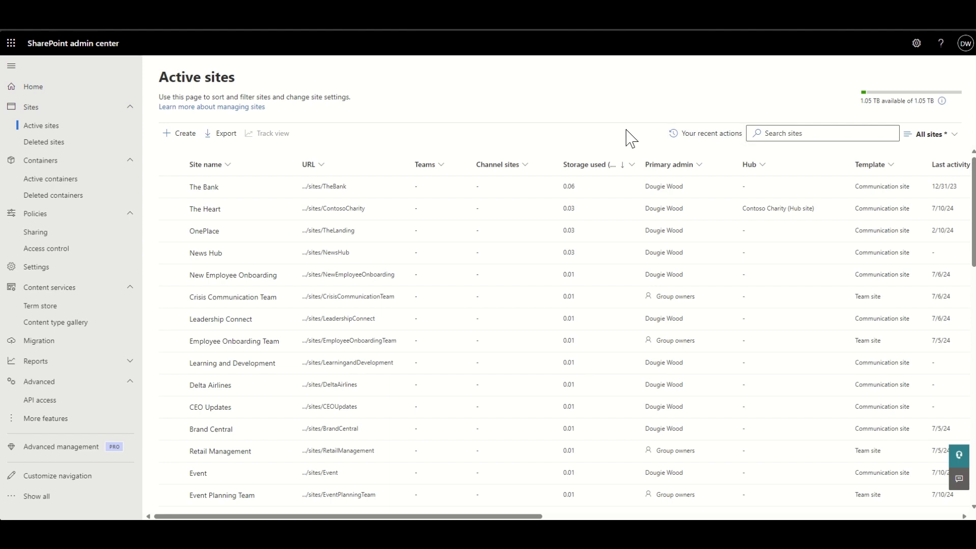
Step: Search the active sites for "delete", open the Delete Me Please site and dismiss its next-steps suggestions
click(786, 137)
text(delete)
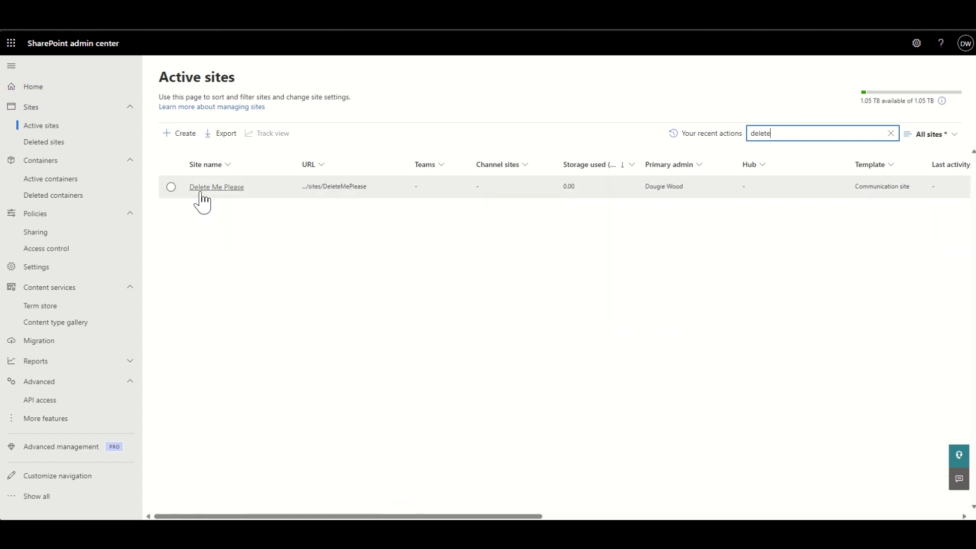
click(237, 192)
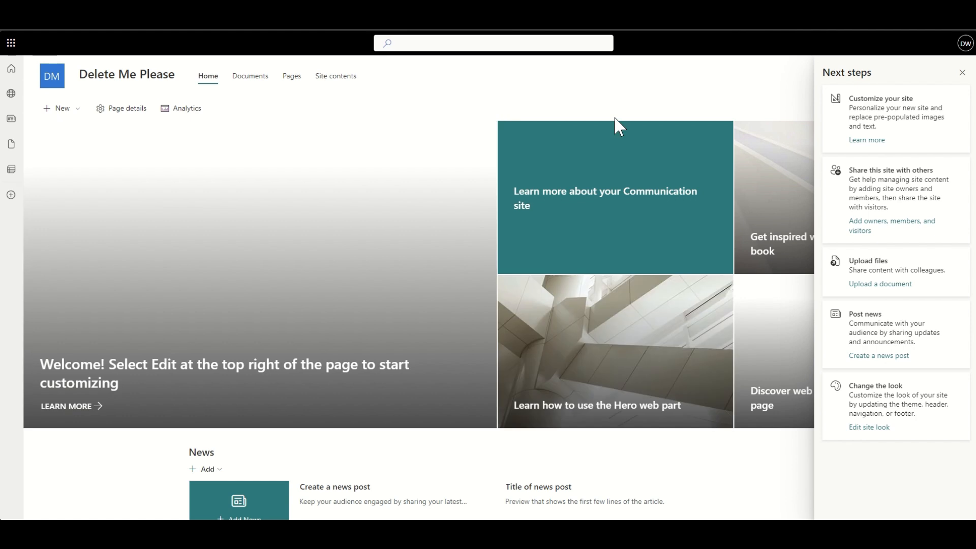
click(962, 73)
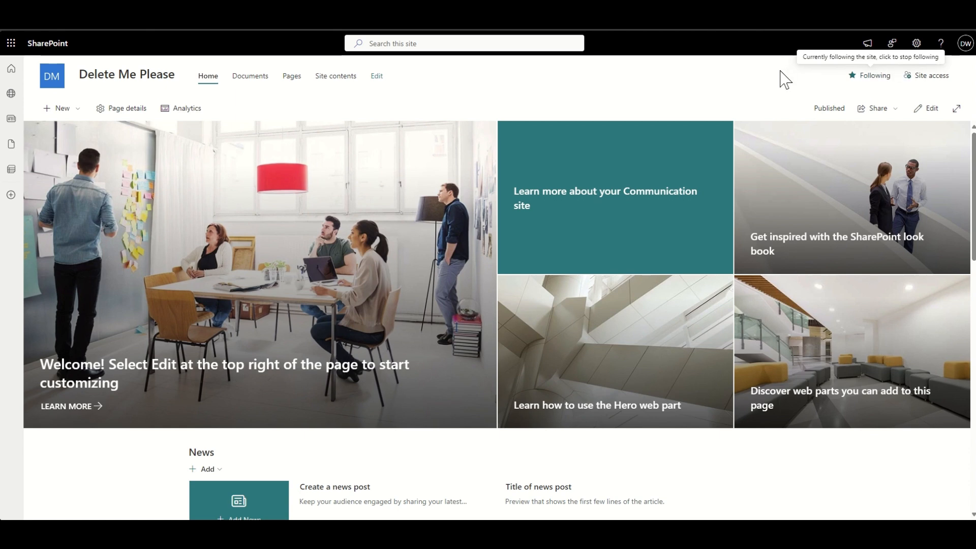
Step: Go through the site information of Delete Me Please to its full site settings and open the site deletion page
click(919, 47)
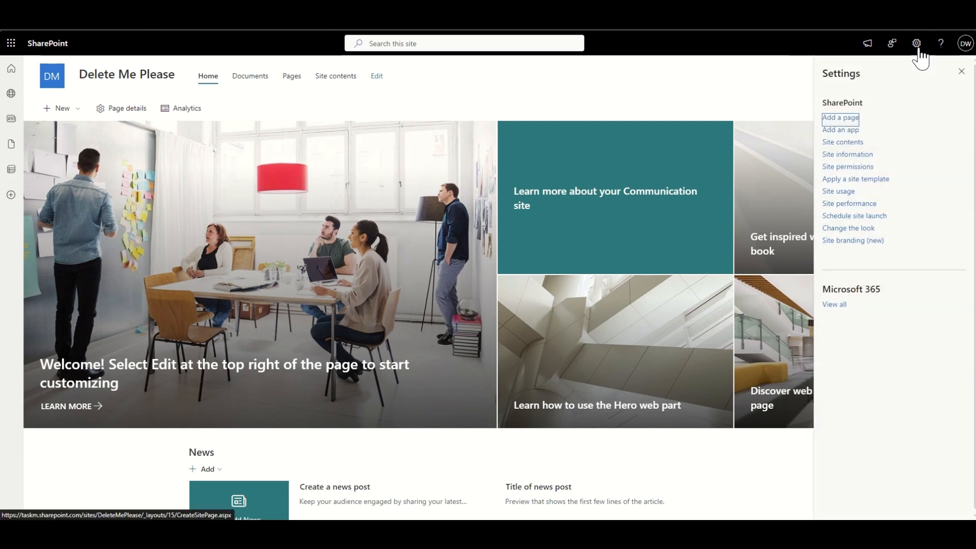
click(862, 155)
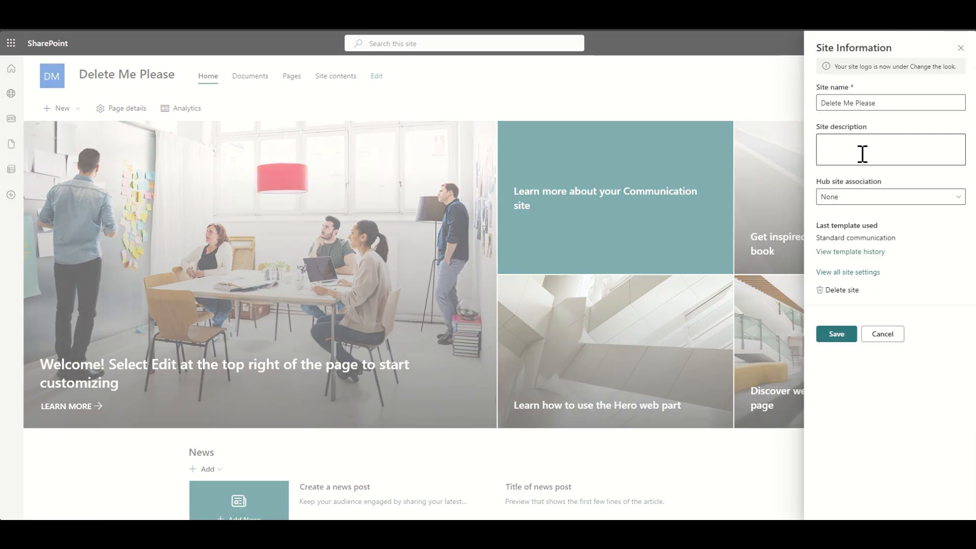
click(849, 274)
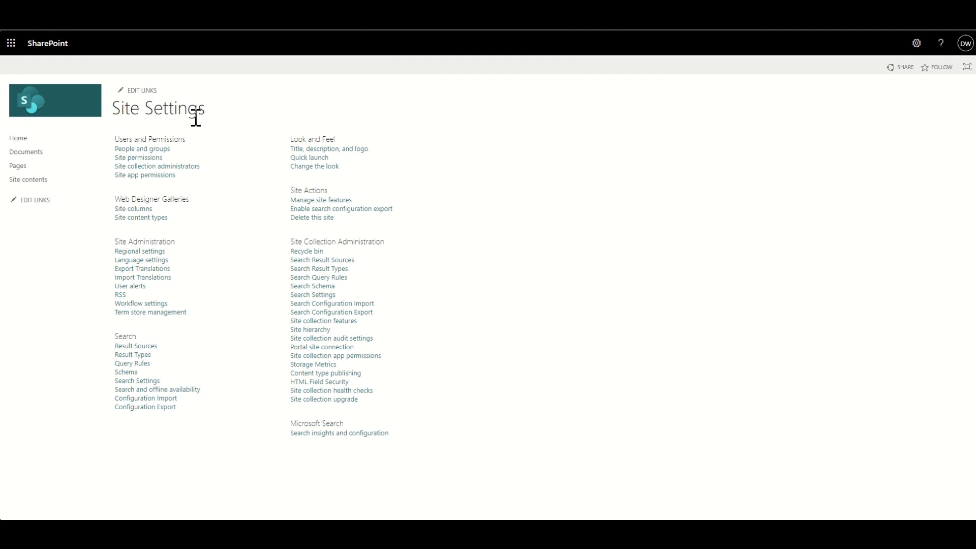
click(301, 219)
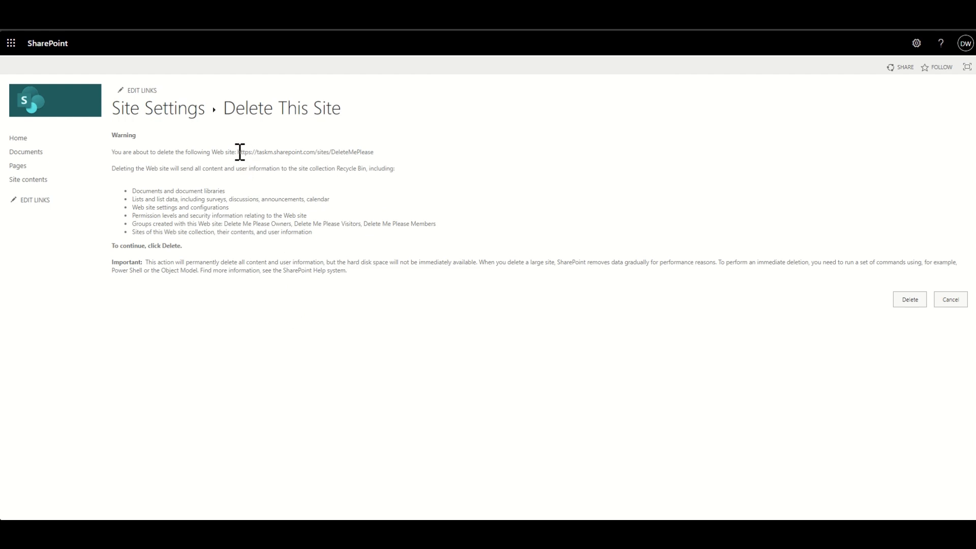
Step: Check the site URL and the disk space note in the deletion warning, and delete the Delete Me Please site
drag(238, 152, 374, 153)
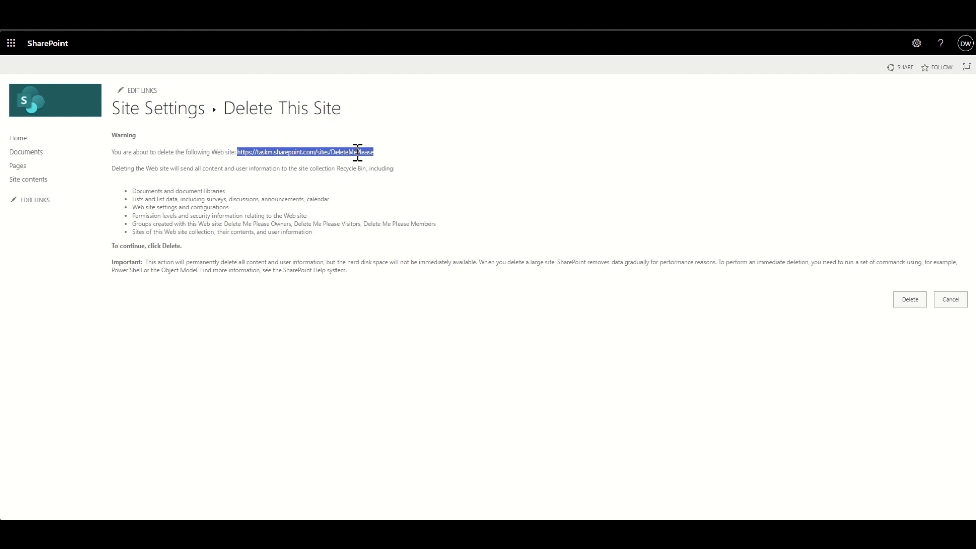
click(410, 185)
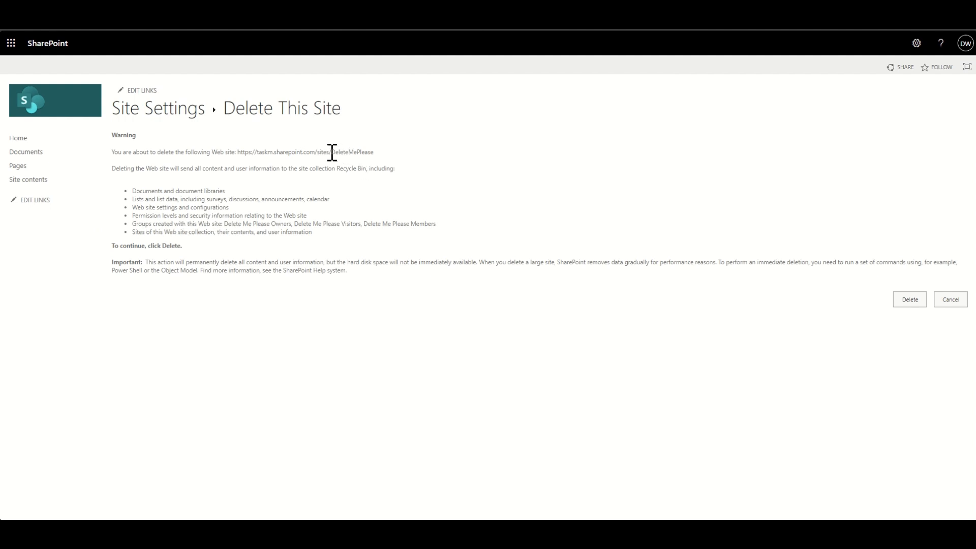
drag(331, 153, 374, 153)
click(309, 320)
drag(479, 263, 326, 262)
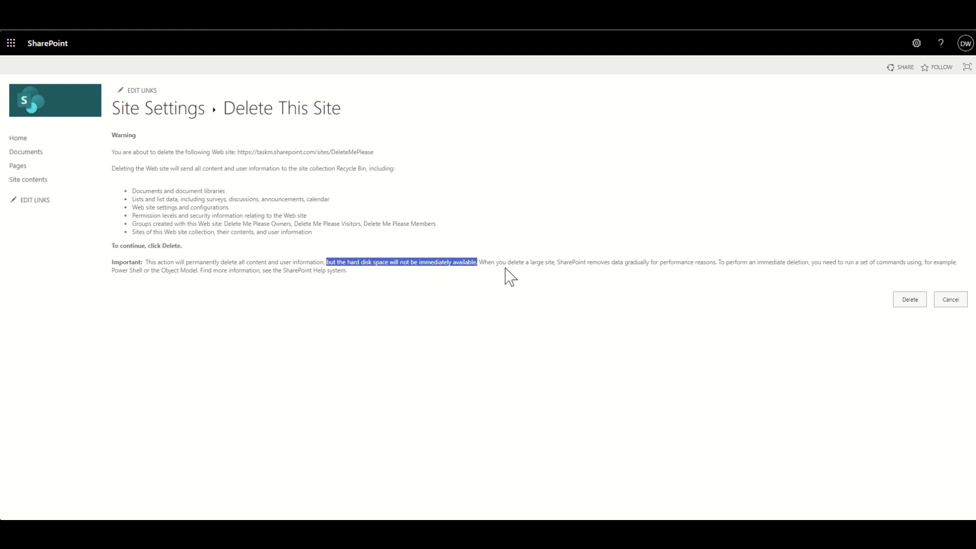
click(532, 266)
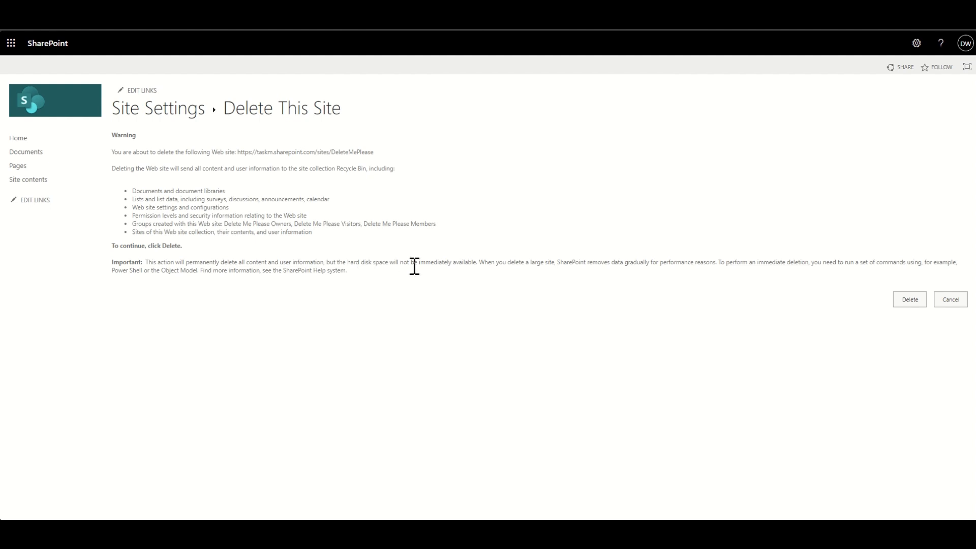
click(918, 298)
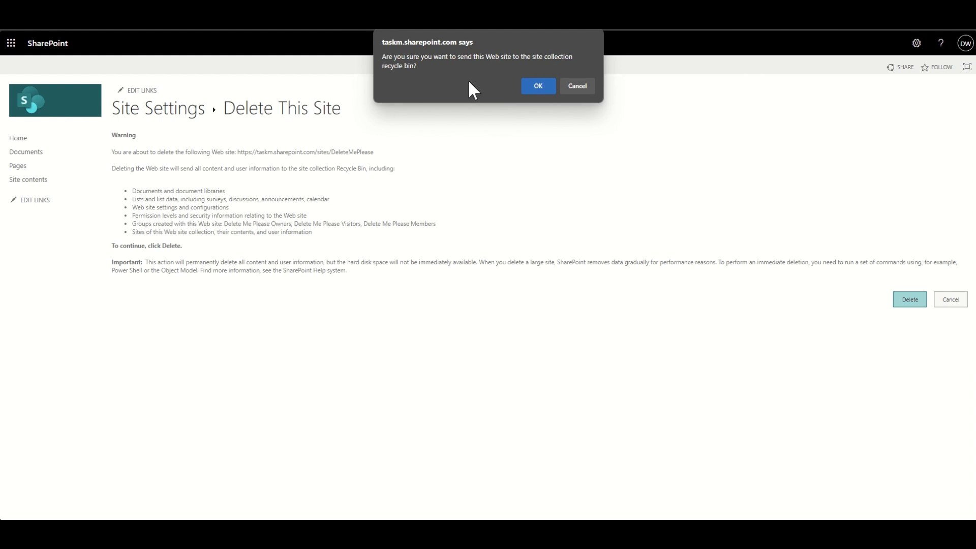
click(539, 87)
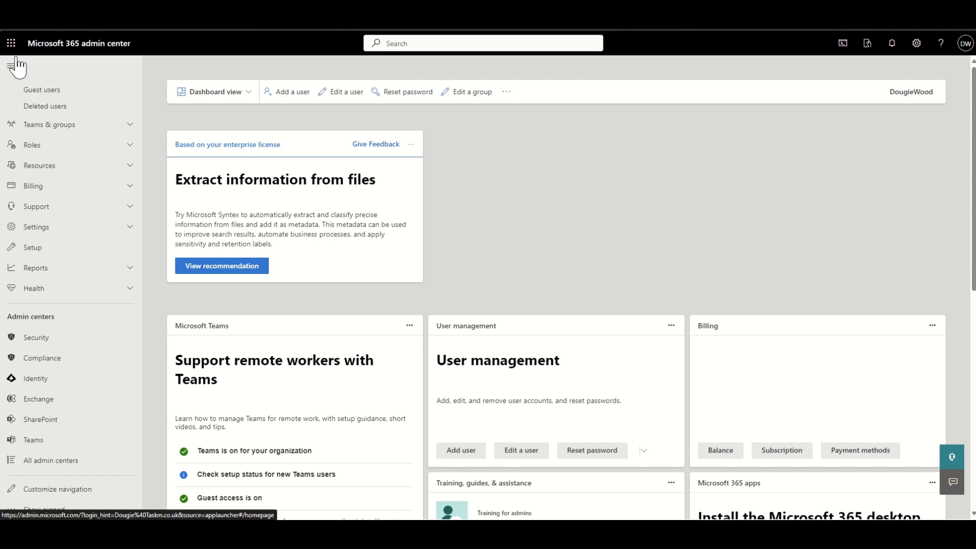
Step: Switch to the SharePoint admin center, open the deleted sites list and read how long deleted sites are retained
click(55, 424)
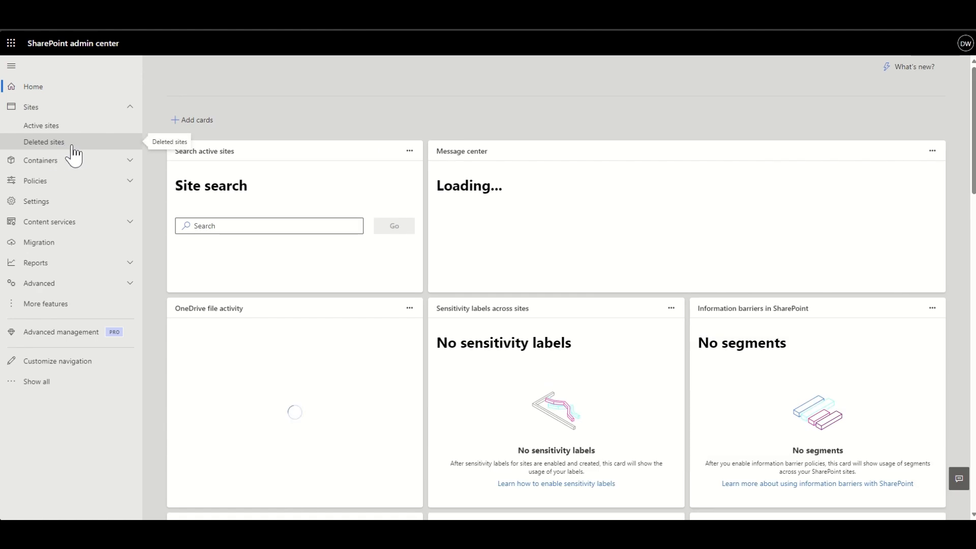
click(65, 148)
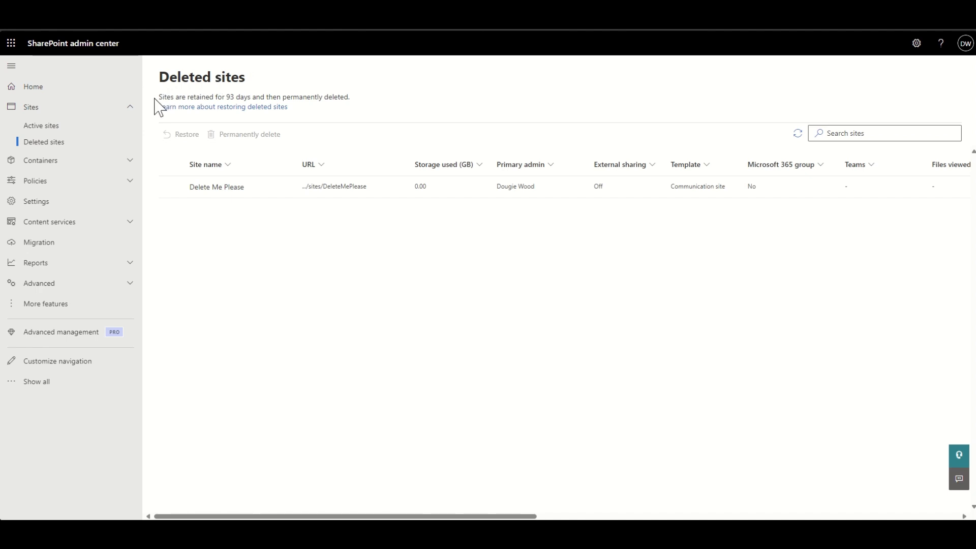
double_click(230, 98)
click(379, 97)
Step: Restore the Delete Me Please site from the deleted sites and refresh the list
click(171, 188)
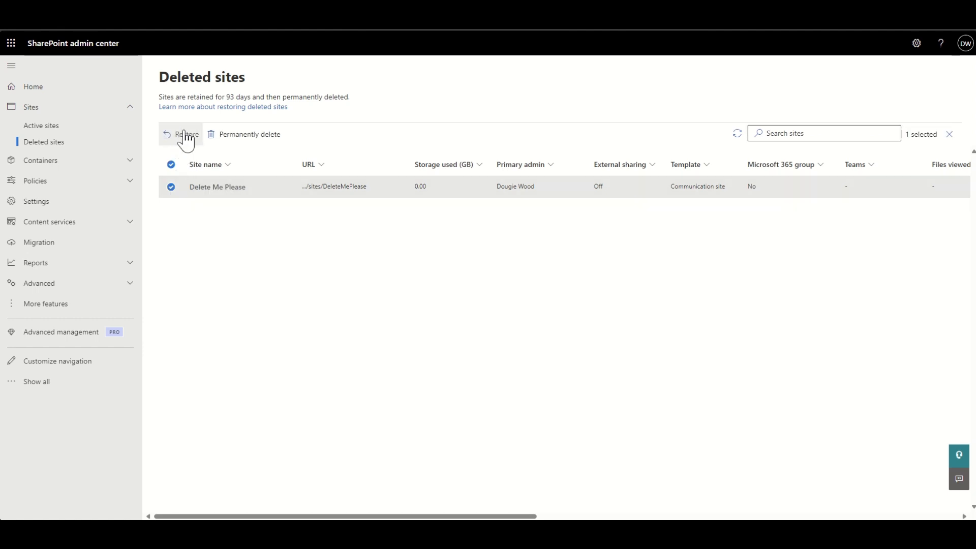
click(334, 187)
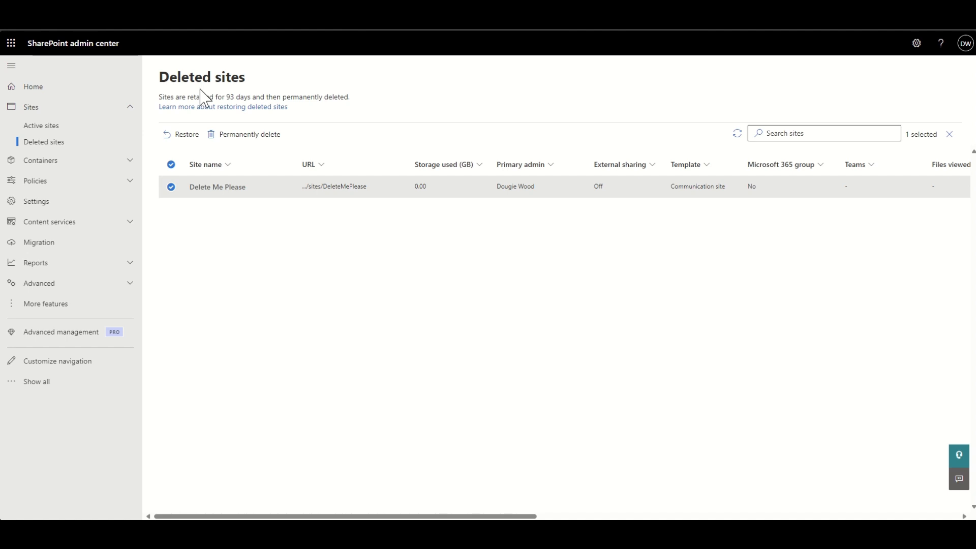
click(184, 134)
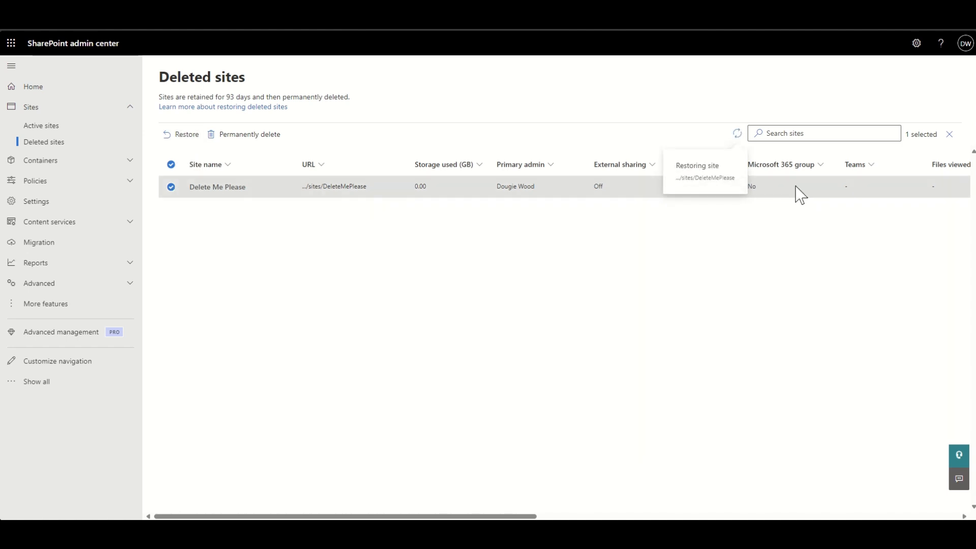
click(738, 133)
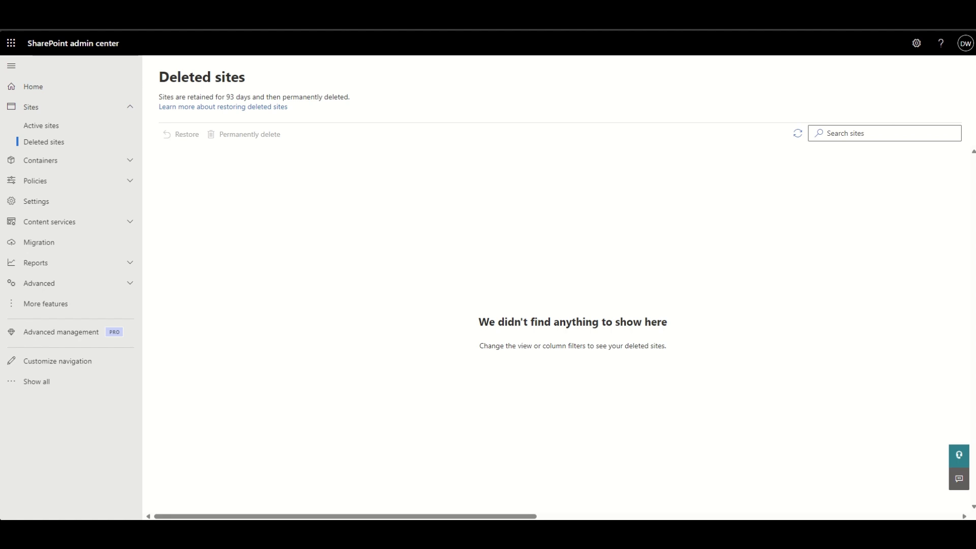
Step: Return to the active sites and search for "delete" to check for the restored site
click(59, 131)
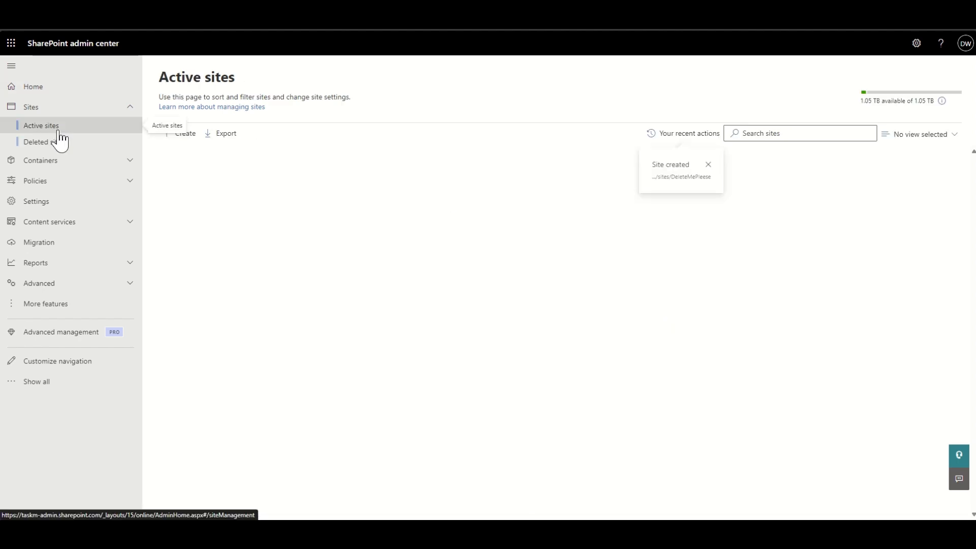
click(792, 133)
text(delete)
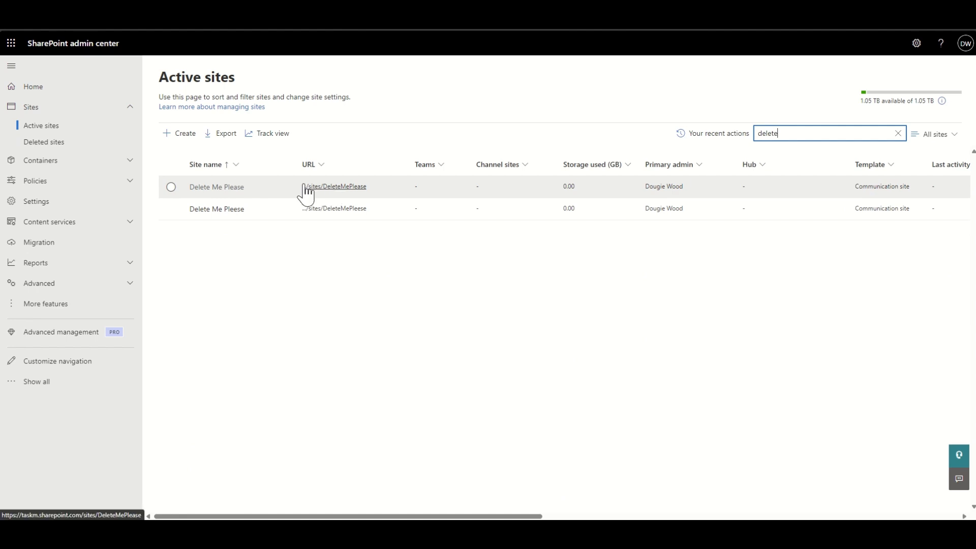
Step: Open the restored Delete Me Please site from its URL
click(328, 188)
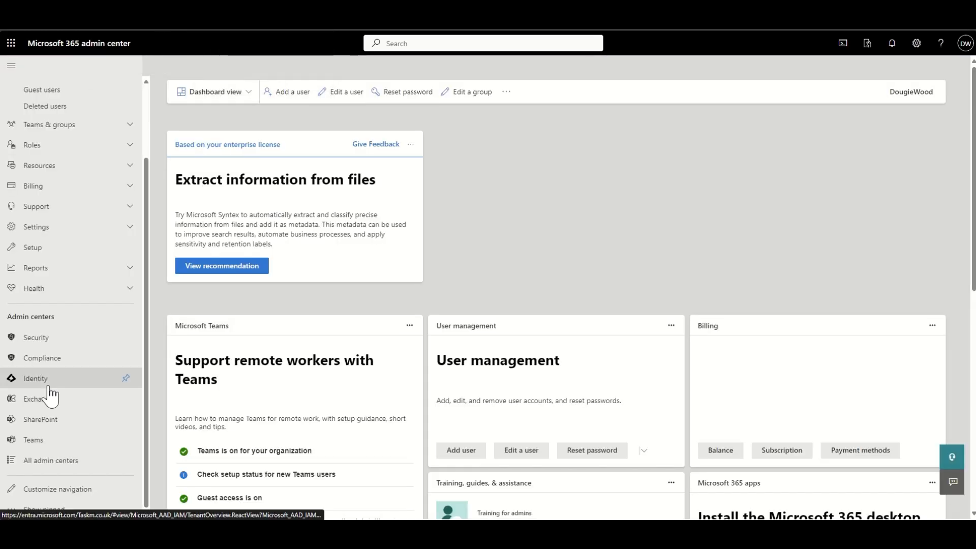
Step: Open the active sites list in the SharePoint admin center and sort it by storage used from larger to smaller
click(70, 420)
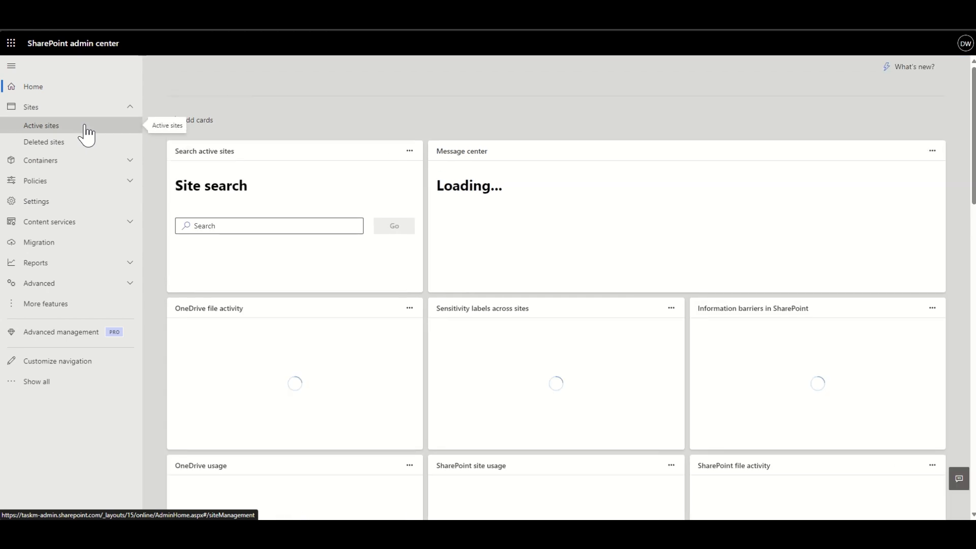
click(86, 130)
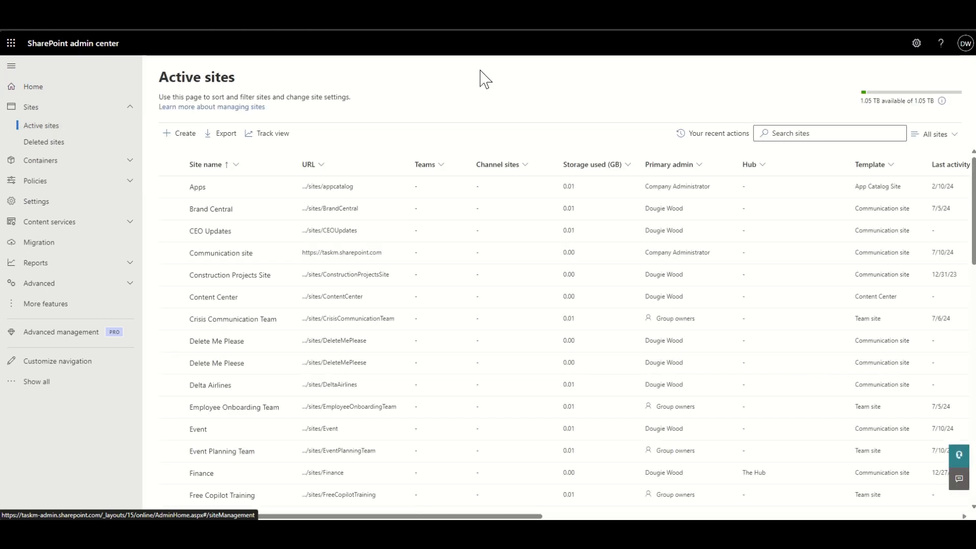
click(584, 165)
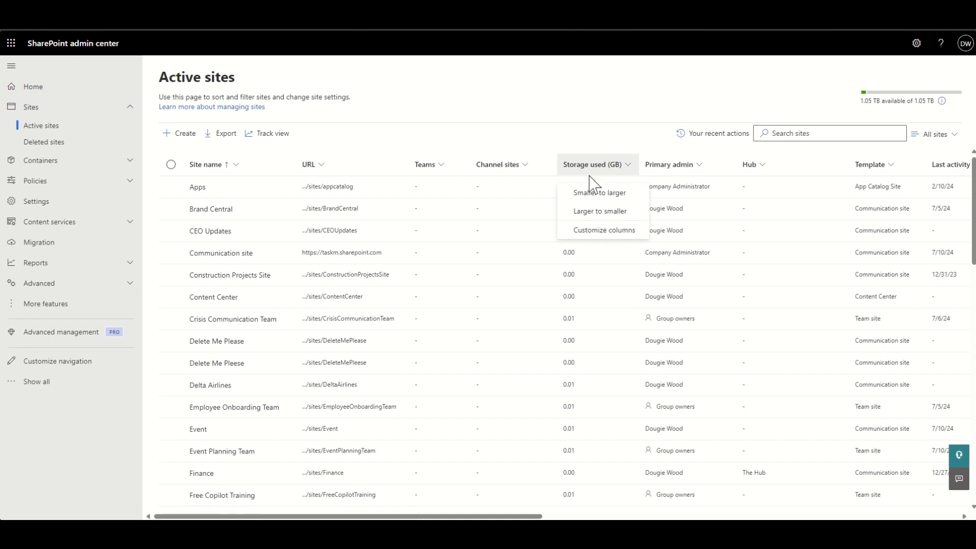
click(605, 211)
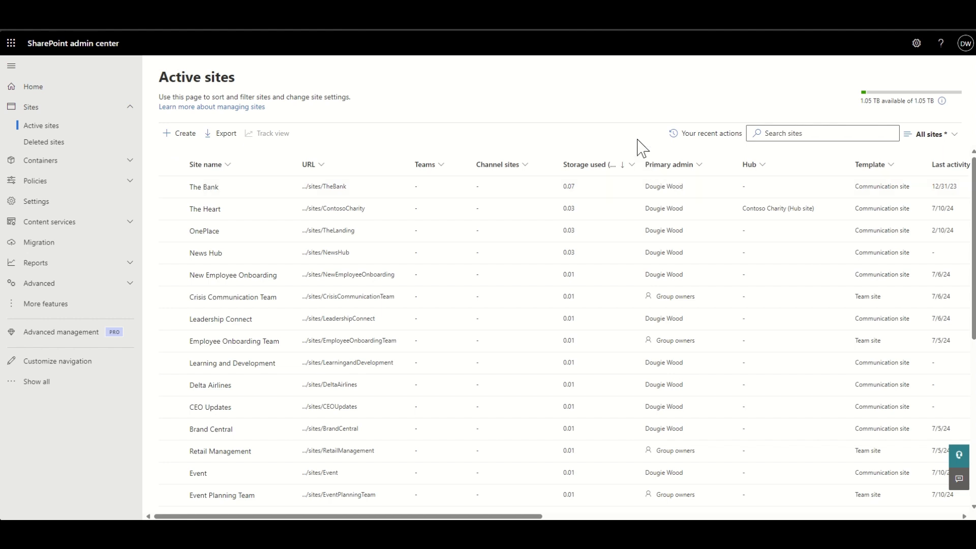
Step: Select The Bank site and check who its site admins are in its membership details
click(665, 189)
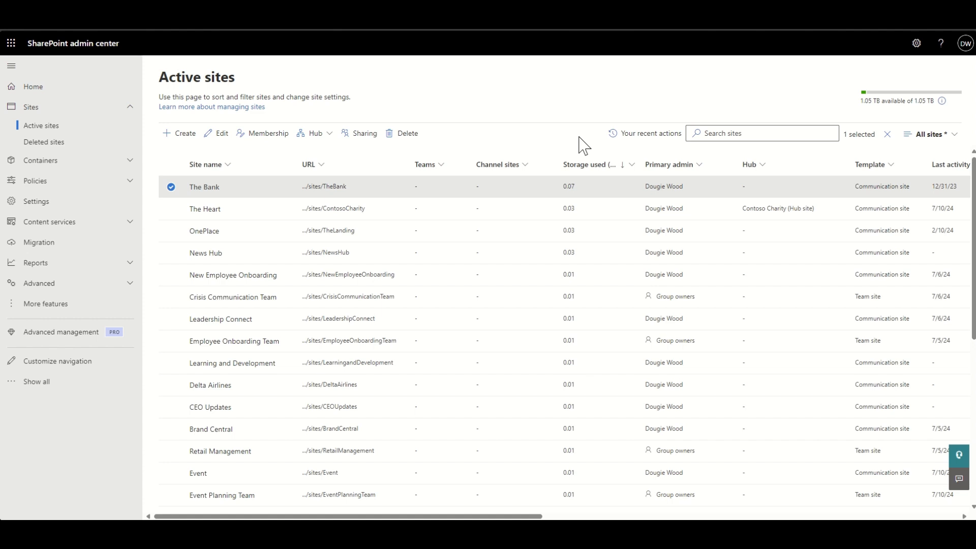
click(335, 188)
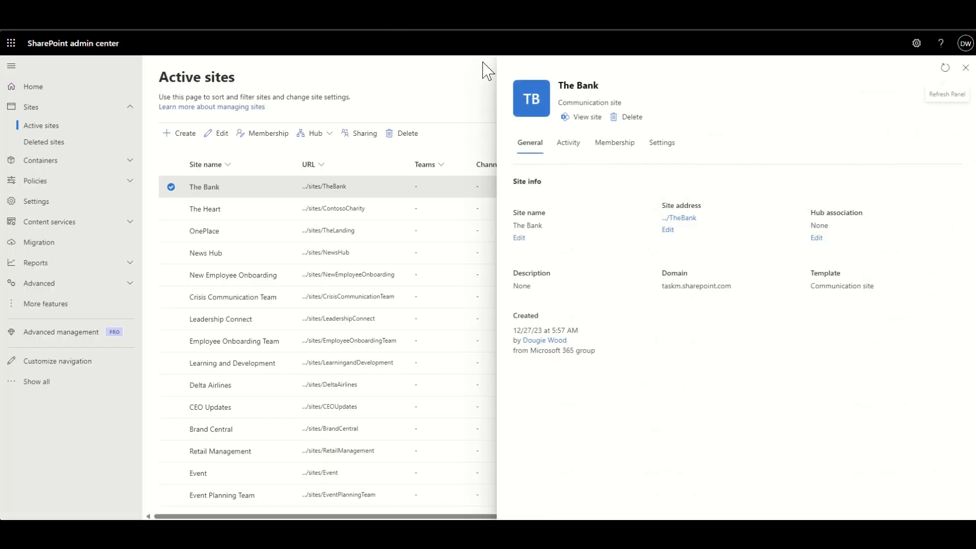
click(968, 68)
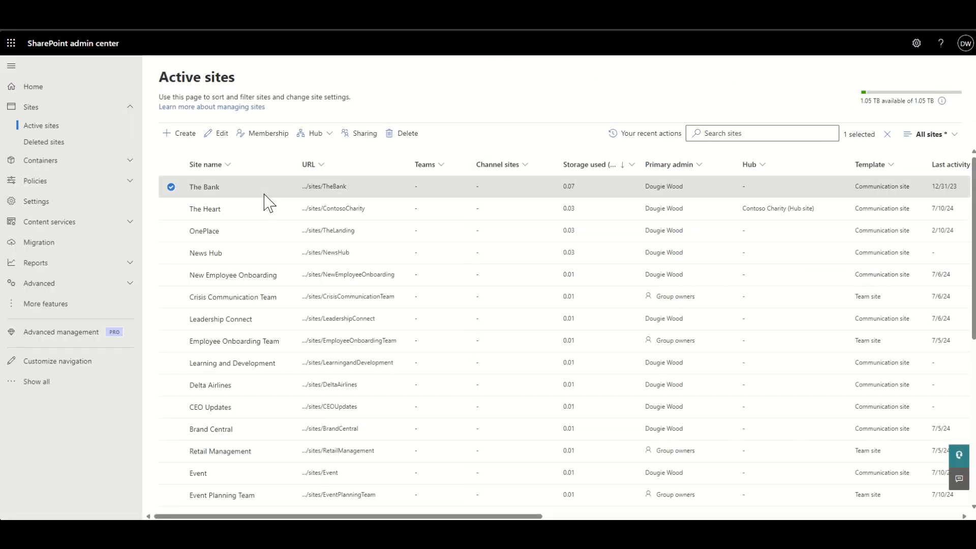
click(272, 137)
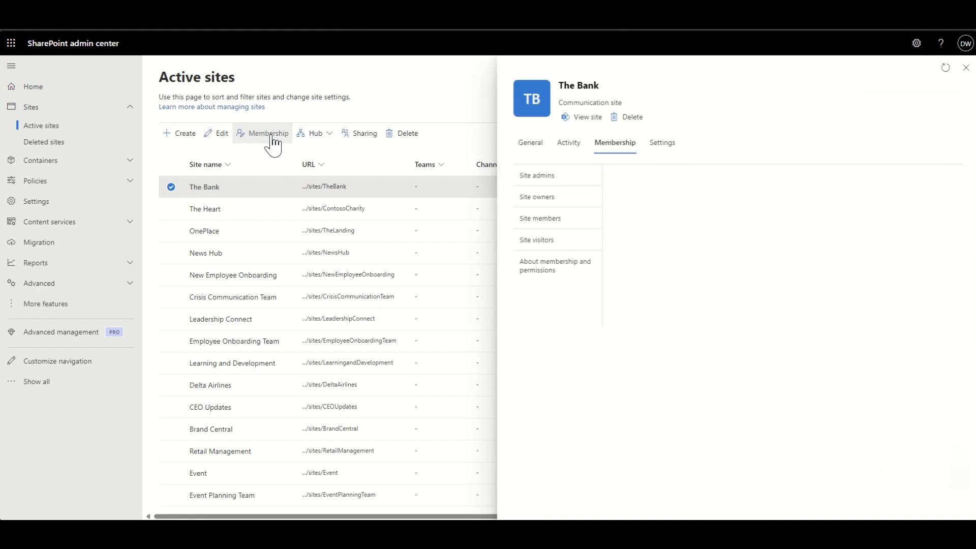
click(549, 183)
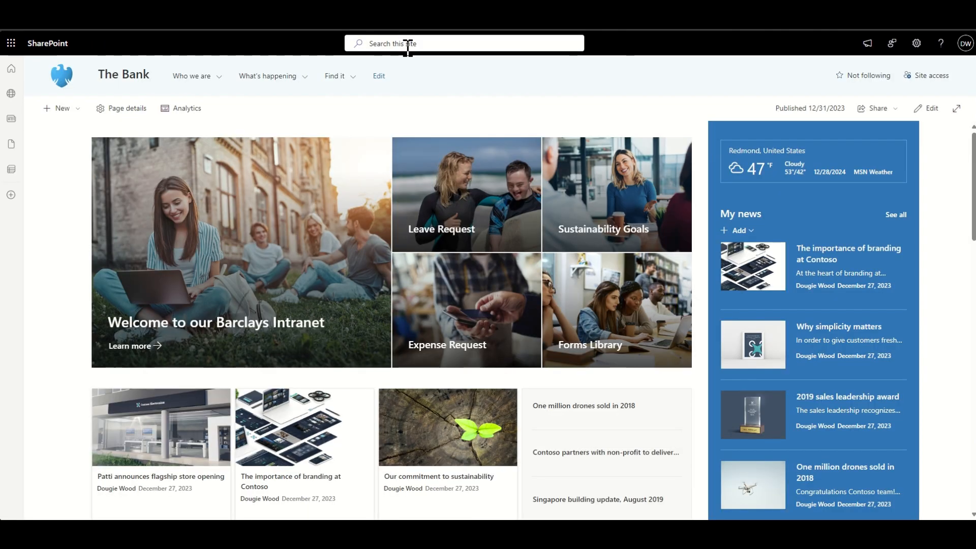
Step: Look over The Bank's home page and inspect the Site Assets library from its site contents
scroll(61, 298, down, 1)
scroll(61, 298, down, 6)
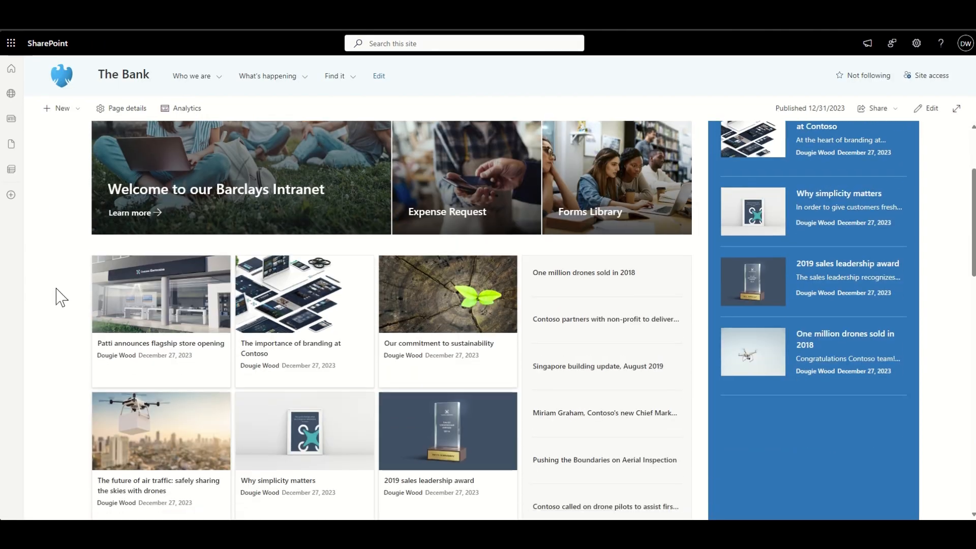
scroll(61, 297, up, 7)
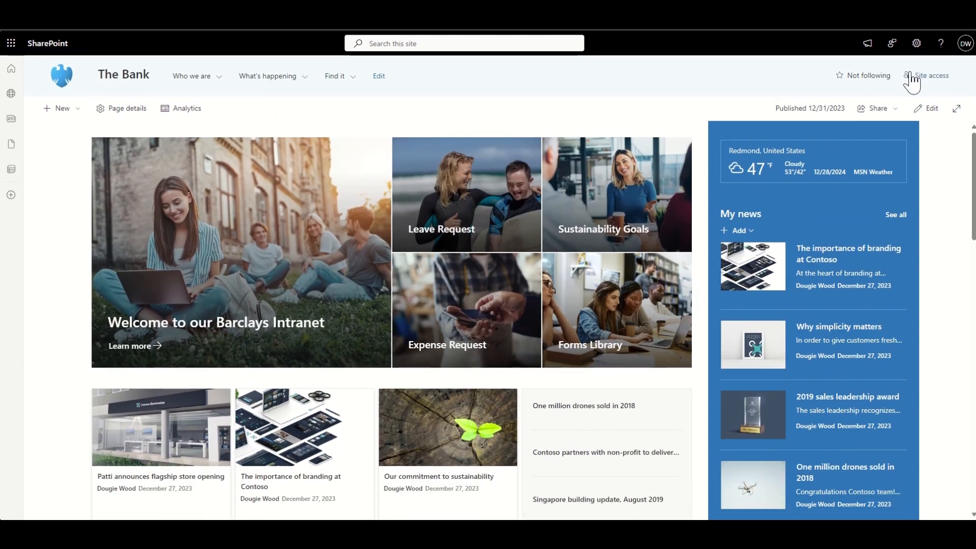
click(917, 45)
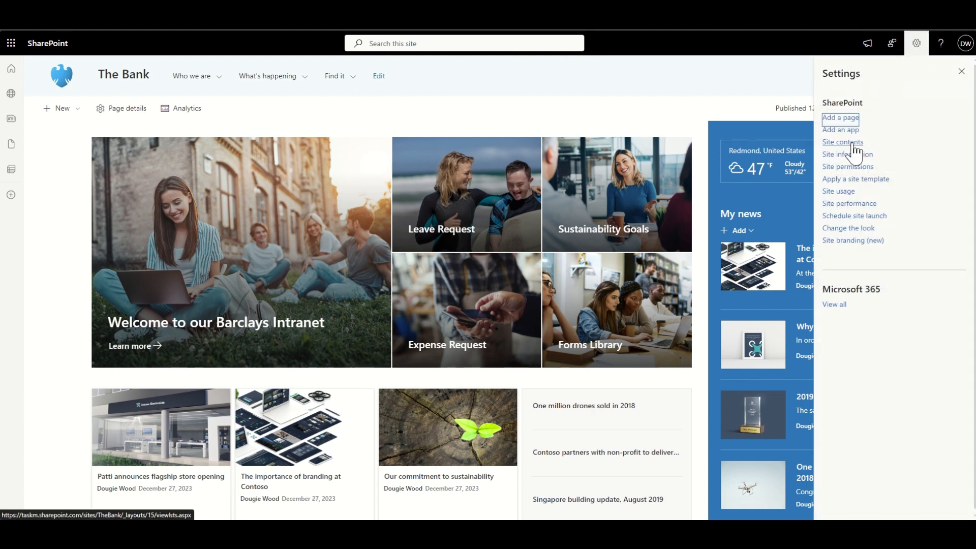
click(854, 143)
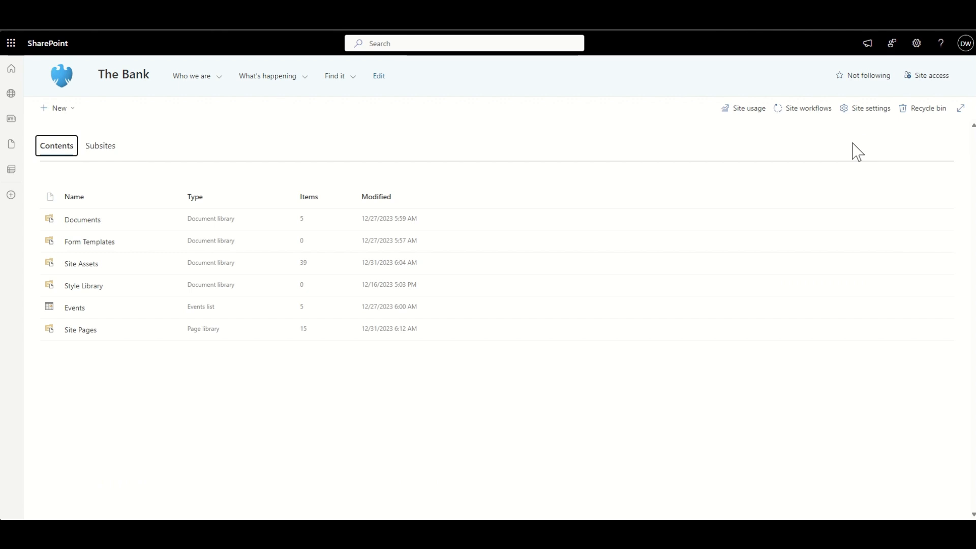
click(89, 269)
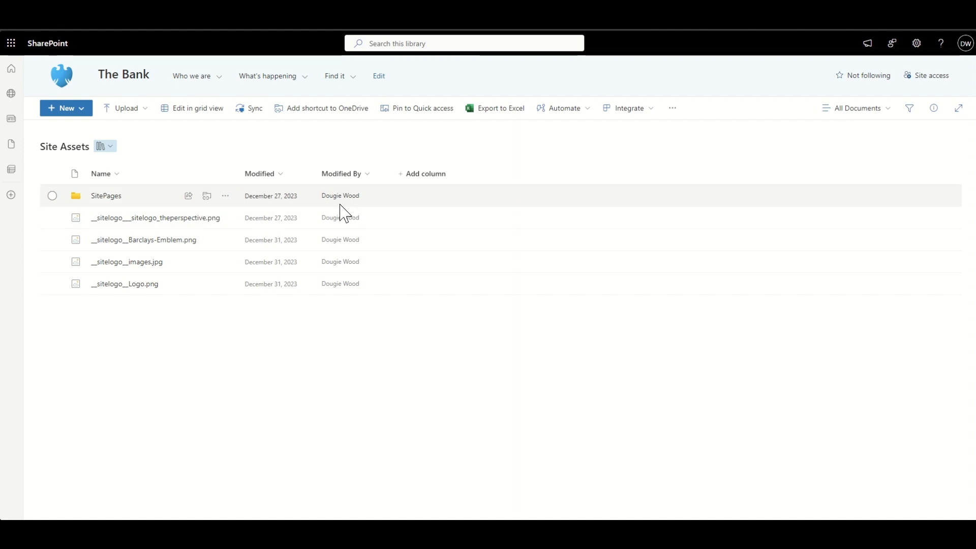
click(8, 22)
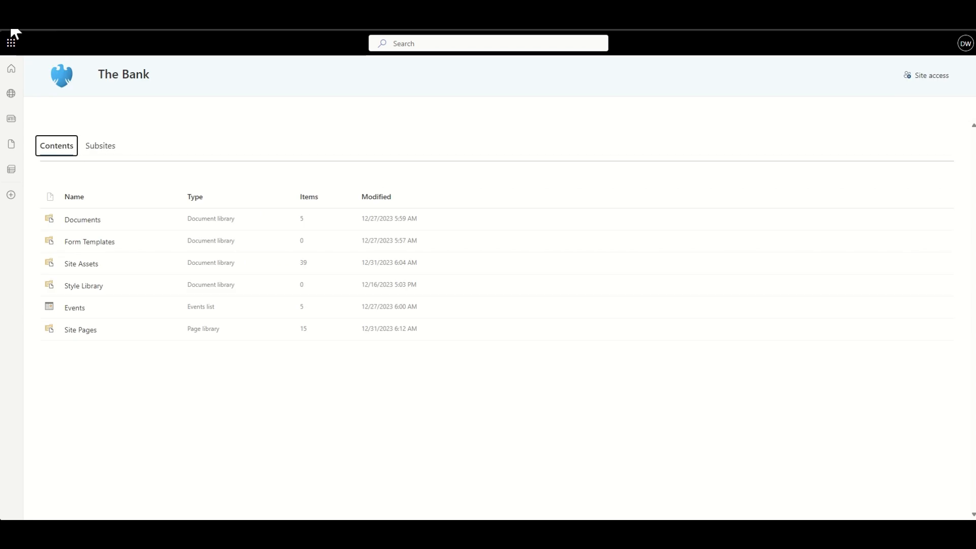
Step: Open The Bank's Documents library and sort its files by modified date from newer to older
click(80, 224)
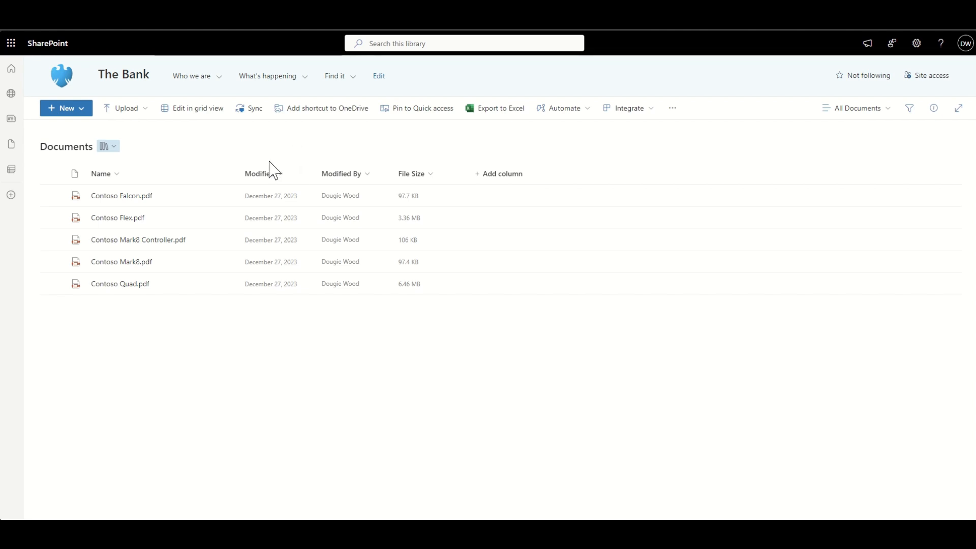
click(283, 174)
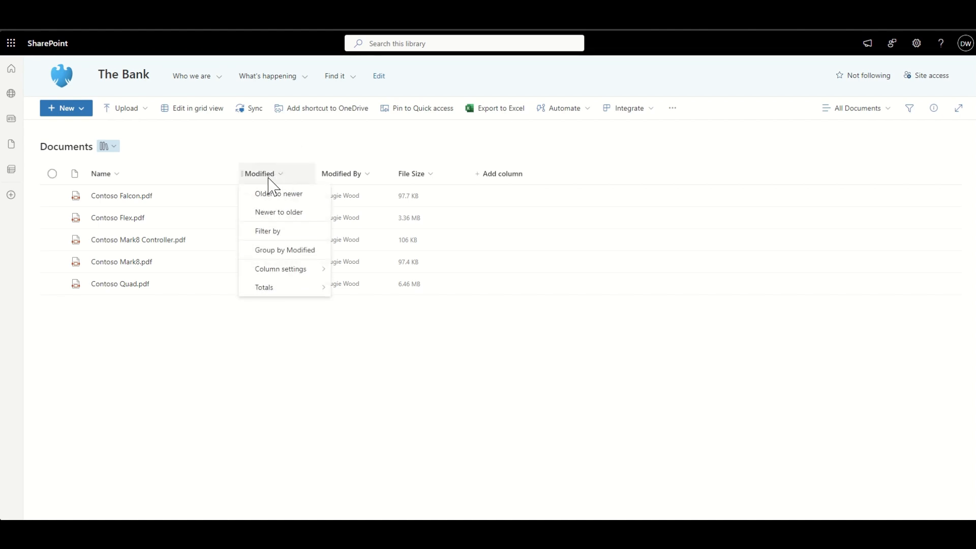
click(283, 214)
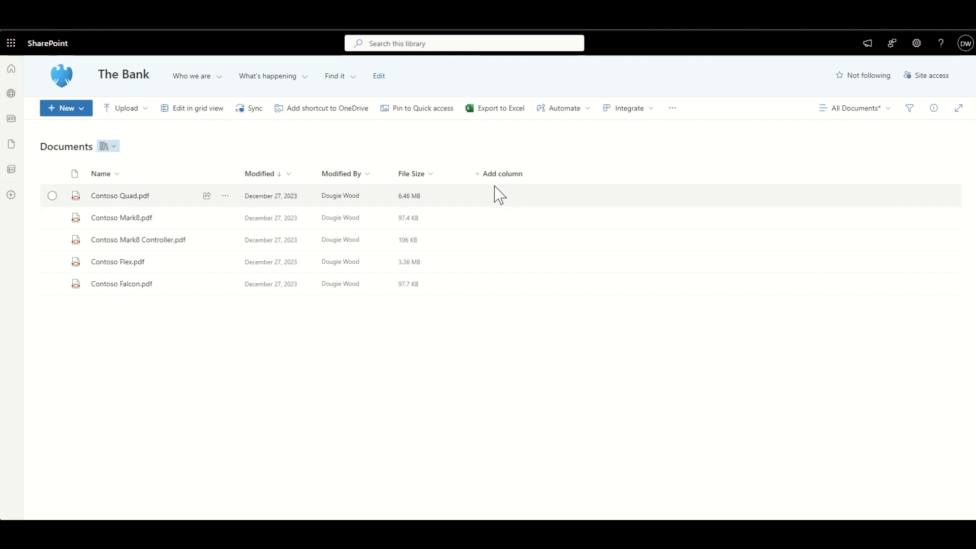
Step: Review The Bank's site access by expanding the site owners, members and visitors groups
click(932, 76)
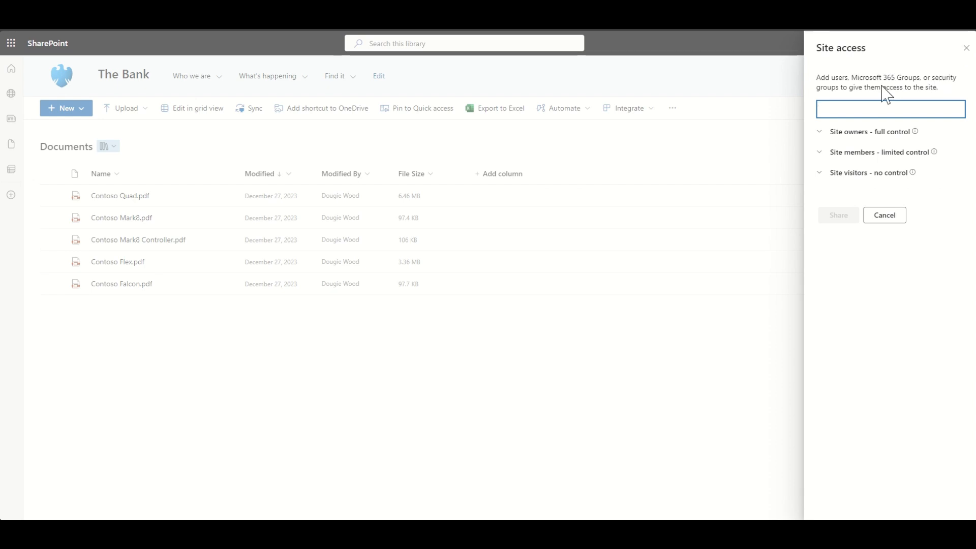
click(821, 133)
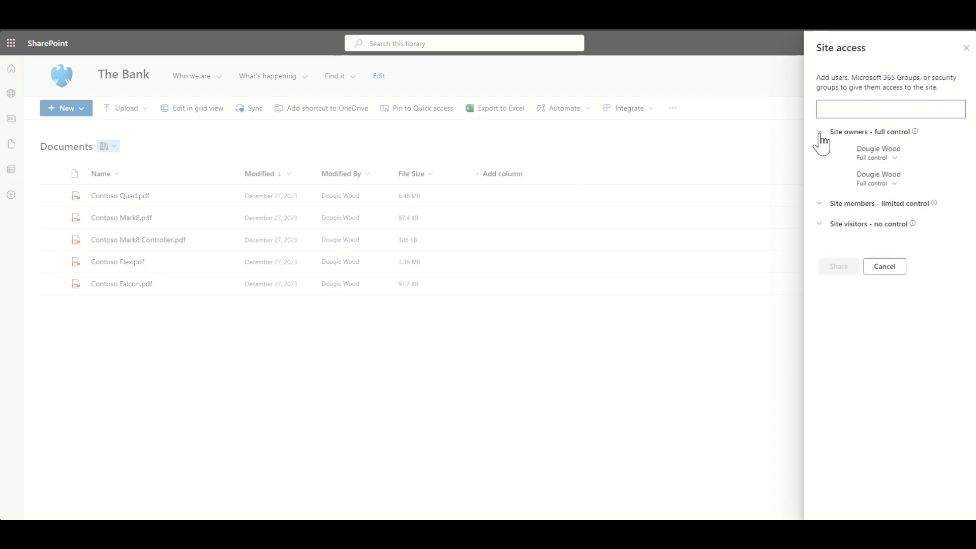
click(820, 204)
click(819, 234)
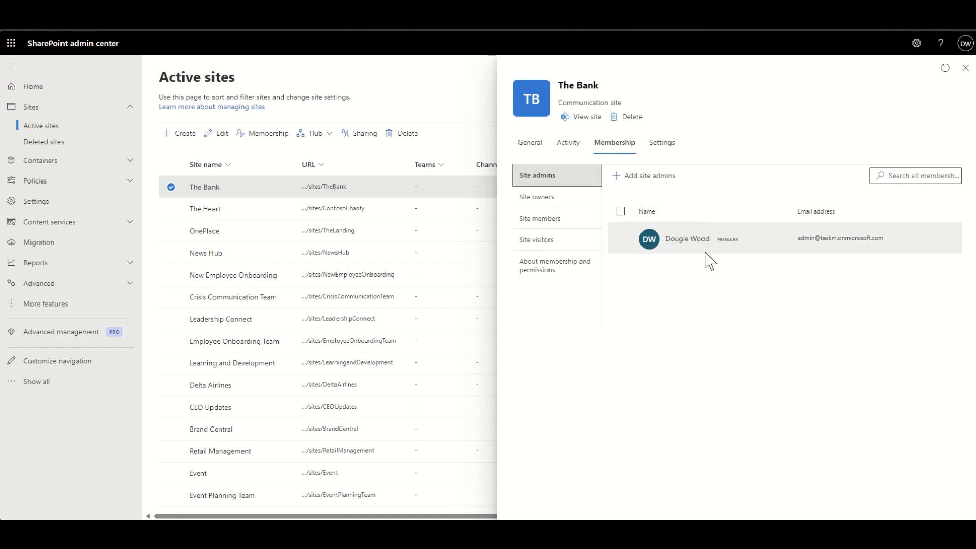
Step: Switch to the SharePoint admin center and review The Bank's site owners, members, visitors and membership and permissions information
click(550, 202)
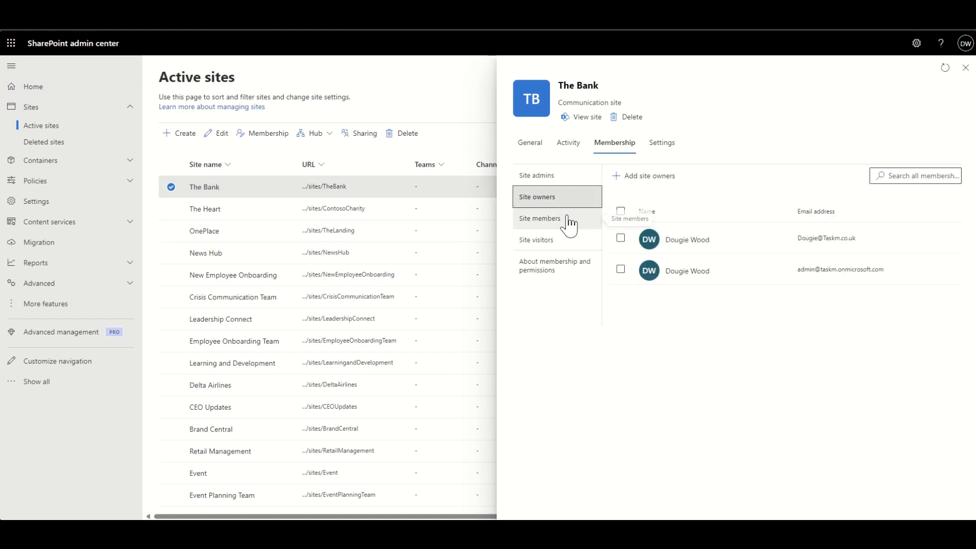
click(569, 224)
click(568, 246)
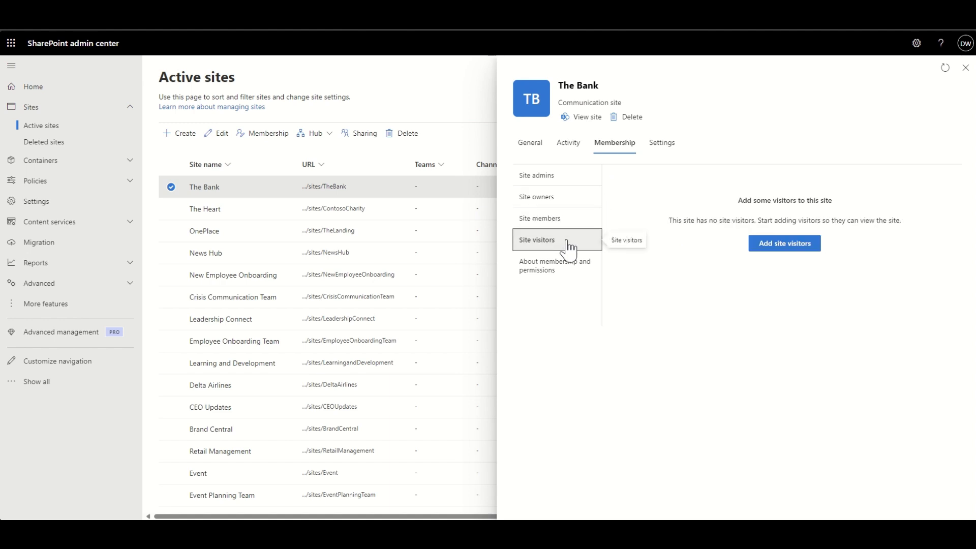
click(568, 271)
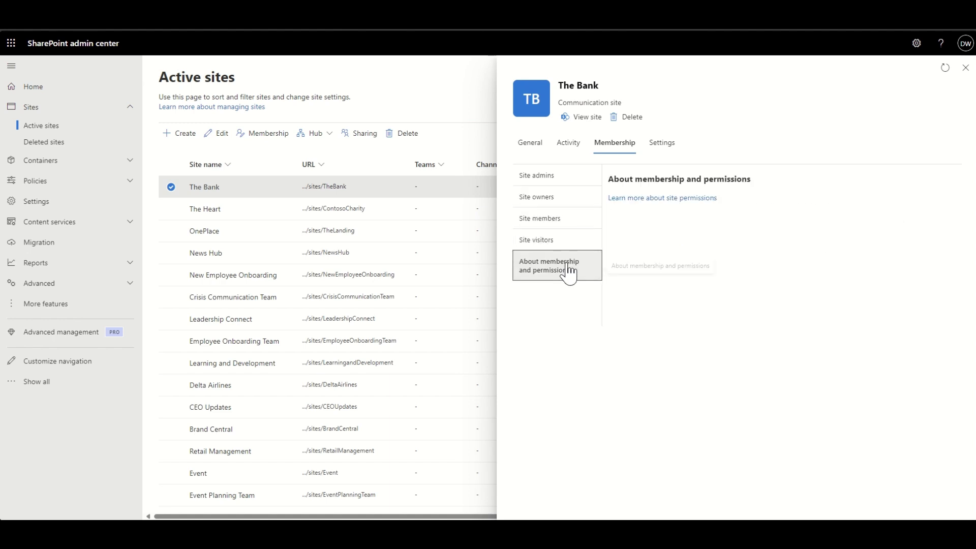
Step: Recheck The Bank's site owners and members, and view the first site owner's contact card
click(563, 203)
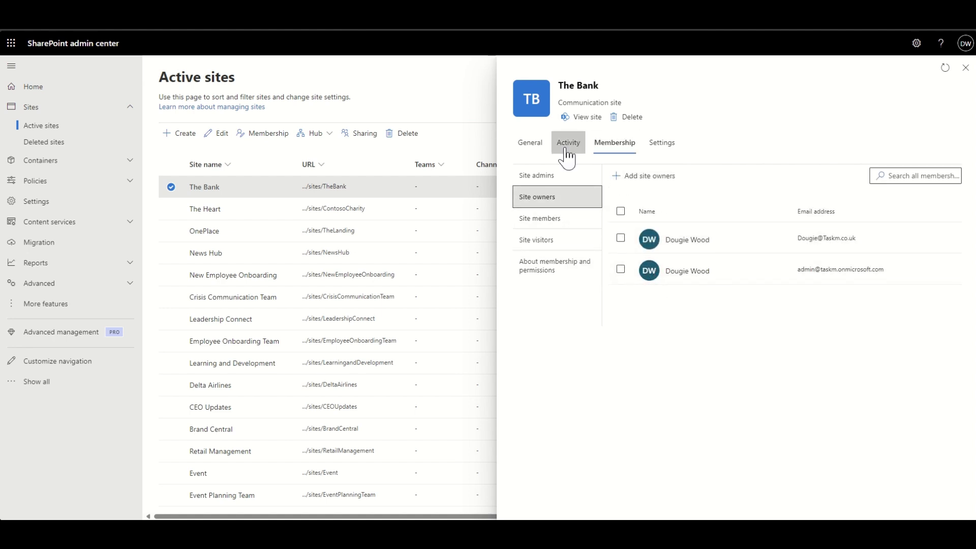
click(548, 218)
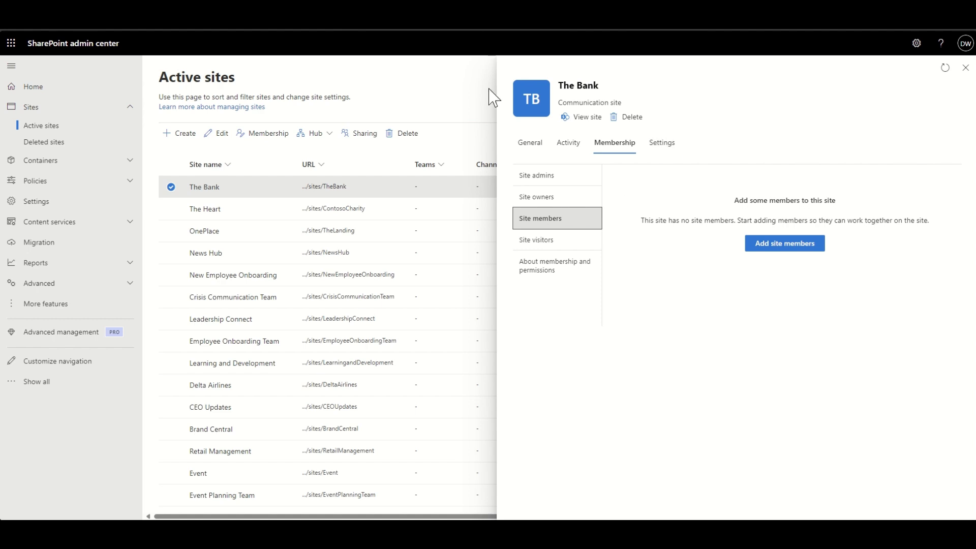
click(543, 204)
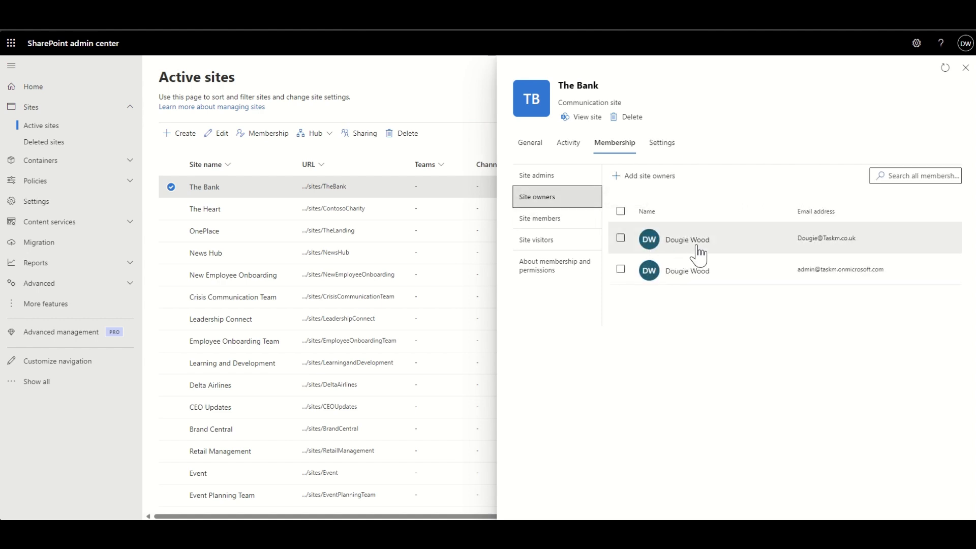
mouse_move(675, 249)
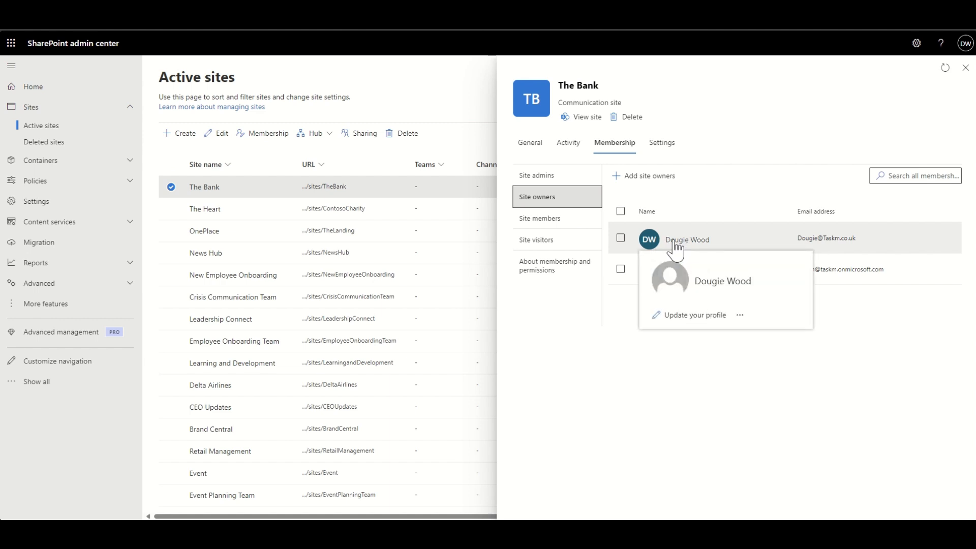
mouse_move(717, 280)
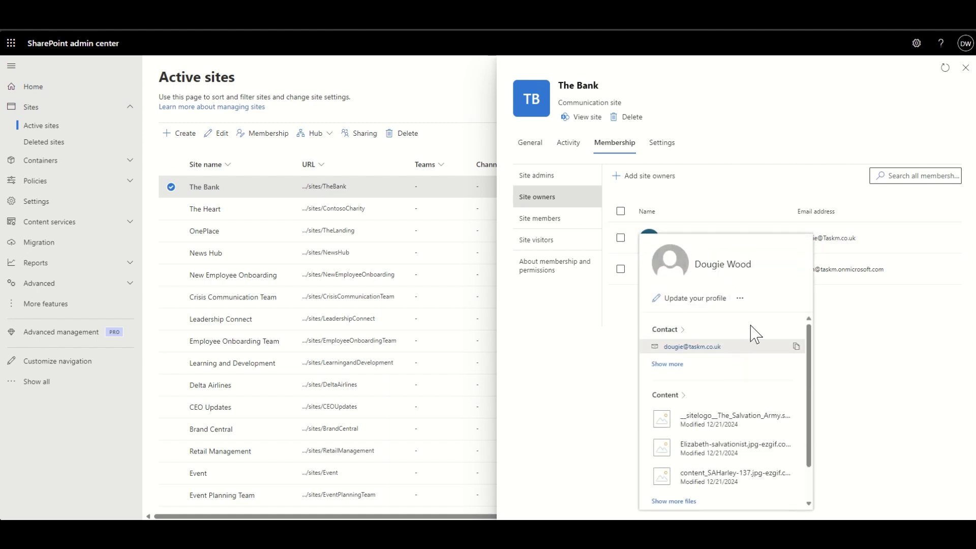
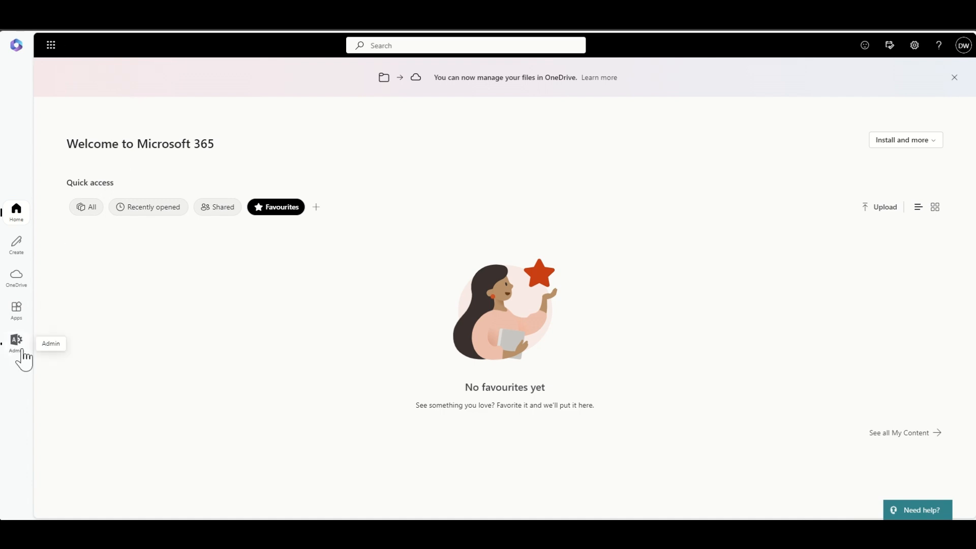
Step: Open the SharePoint admin center from the Microsoft 365 home page by way of the Microsoft 365 admin center
click(23, 352)
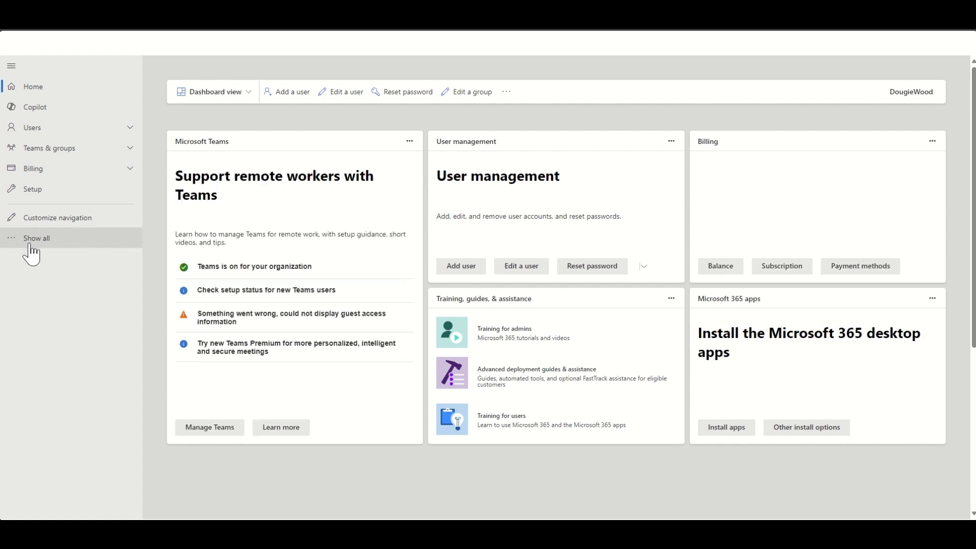
click(49, 243)
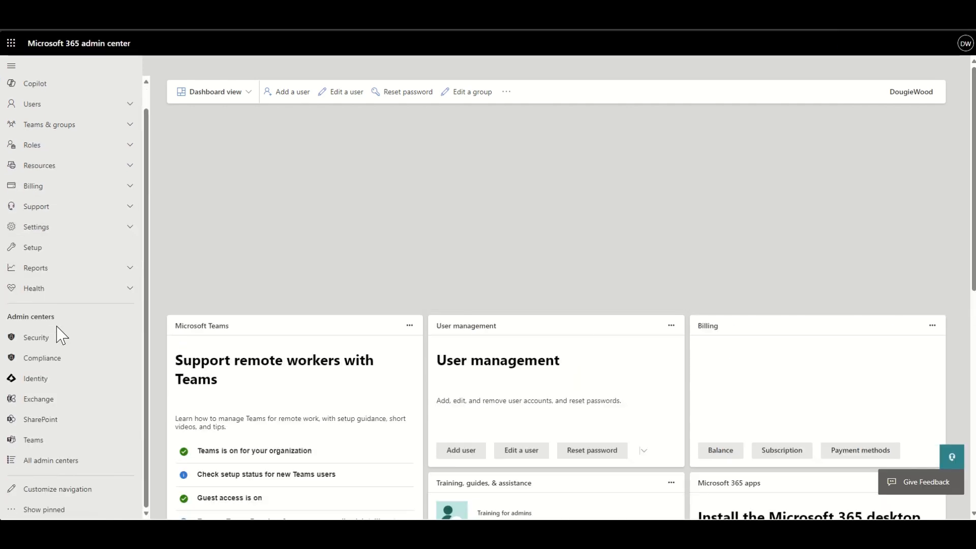
click(63, 420)
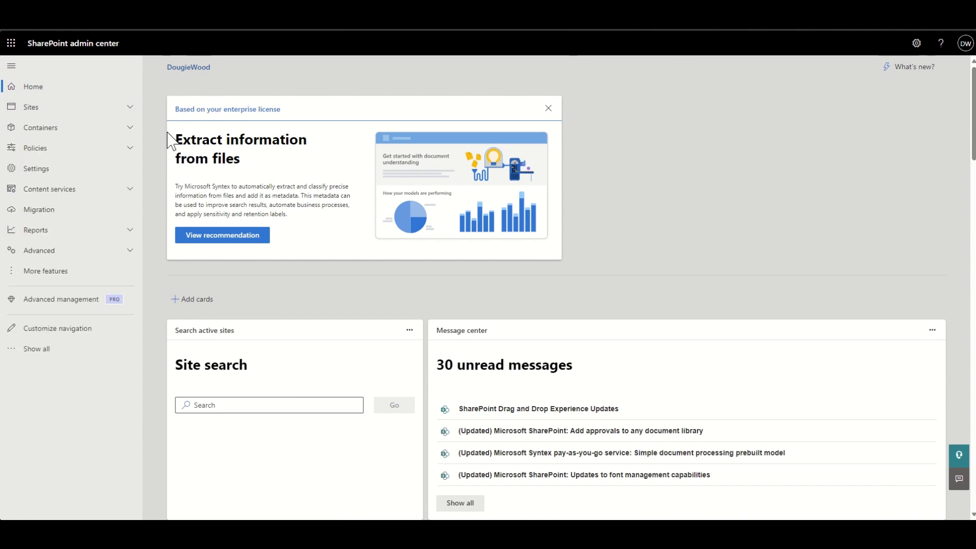
Step: Open the idle session sign-out settings within the SharePoint access control policies
click(74, 152)
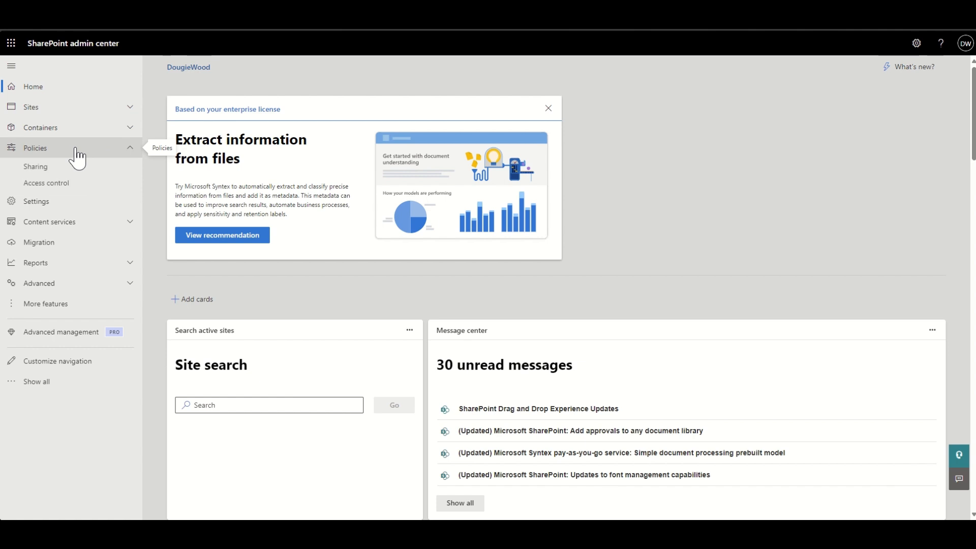
click(77, 187)
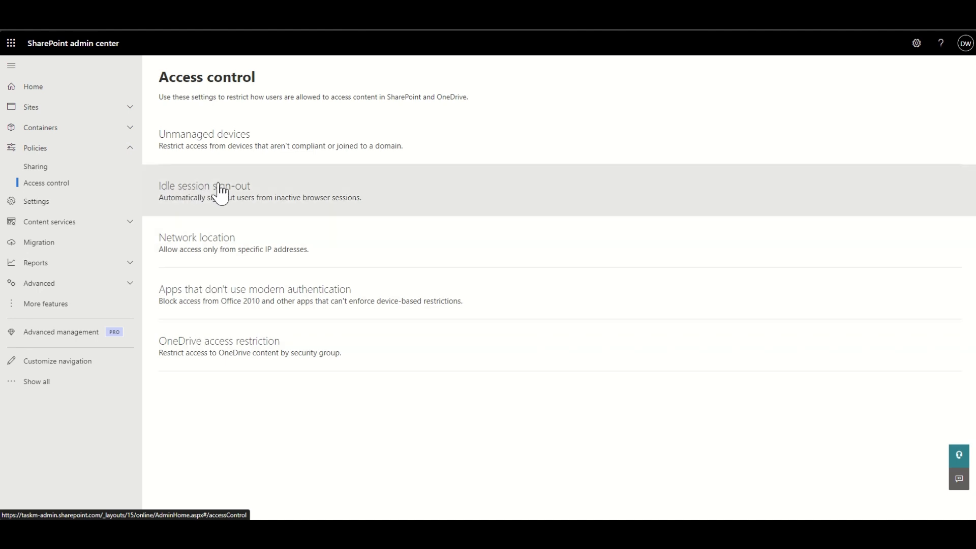
click(165, 215)
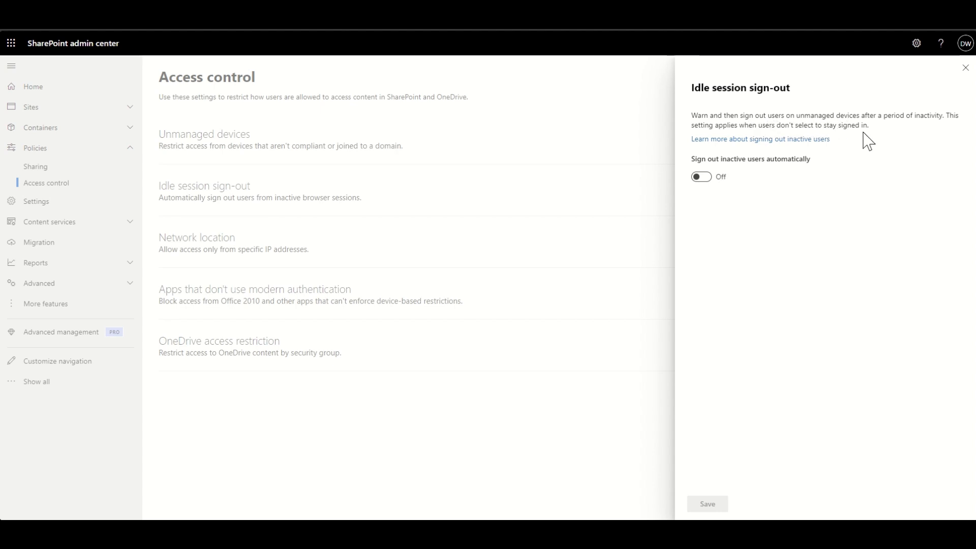
Step: Read the Microsoft Learn article on signing out inactive users, covering the sign-out experience and how to specify its settings
click(761, 140)
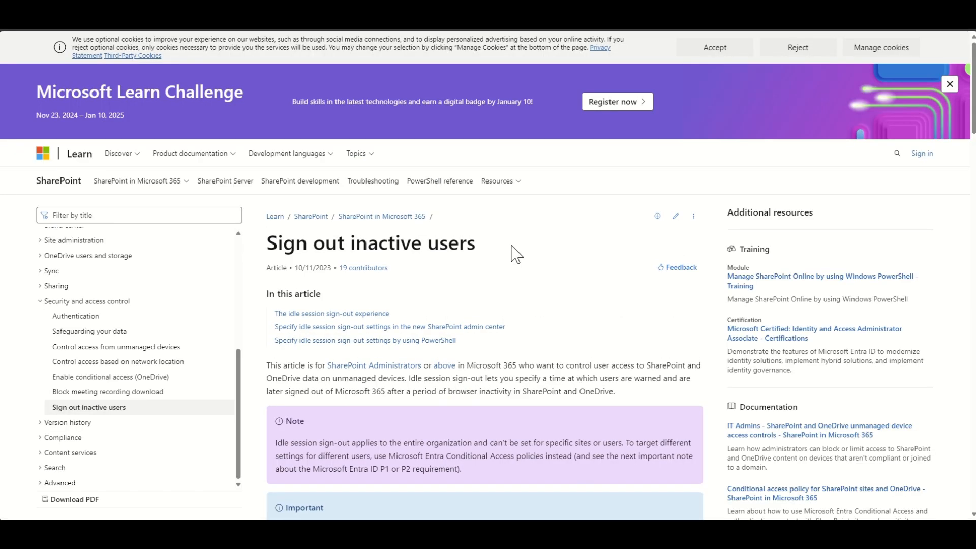
scroll(500, 285, down, 5)
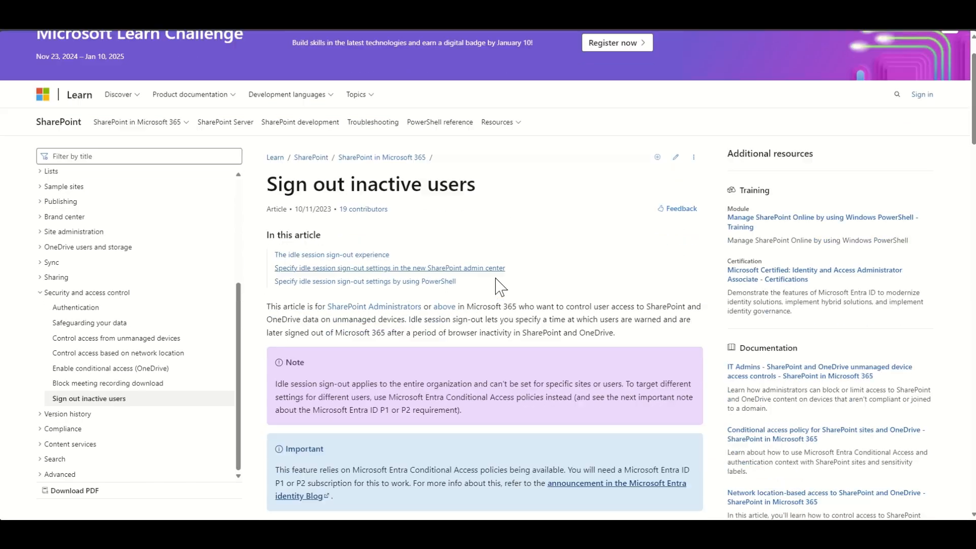
scroll(497, 280, down, 5)
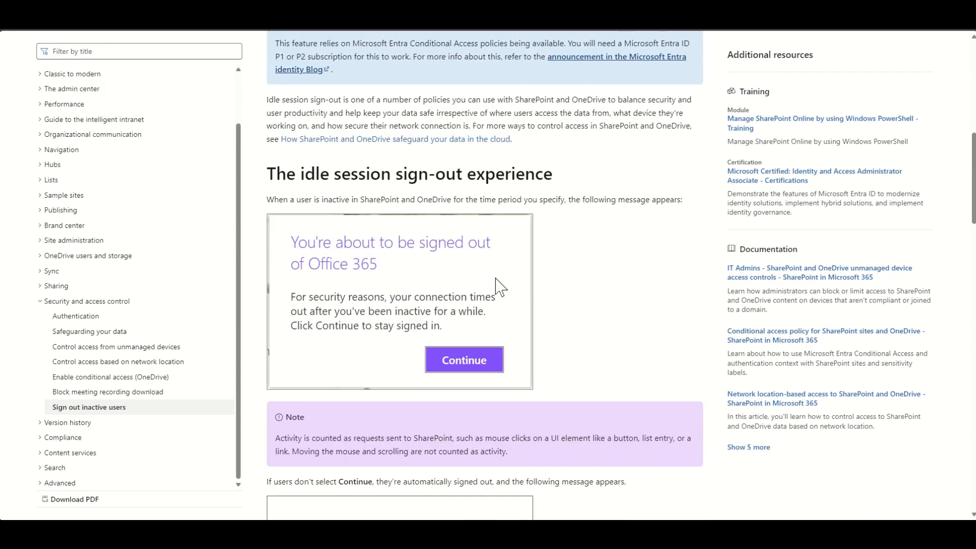
scroll(633, 300, down, 2)
scroll(633, 303, down, 2)
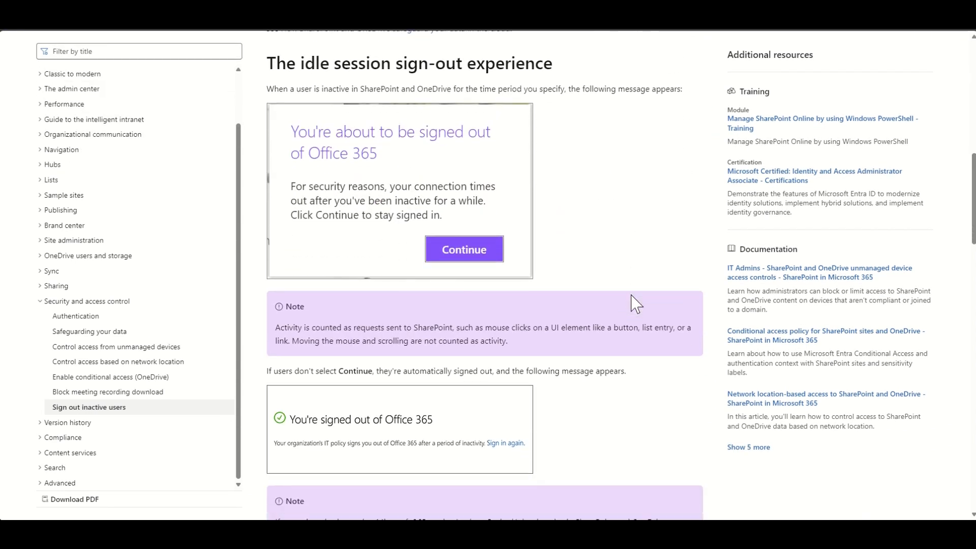
scroll(613, 284, down, 3)
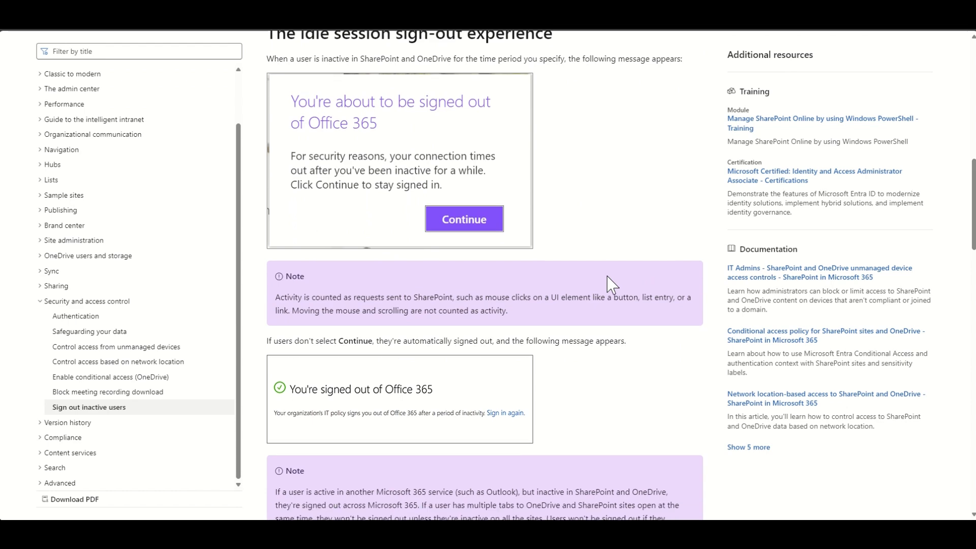
scroll(609, 278, up, 2)
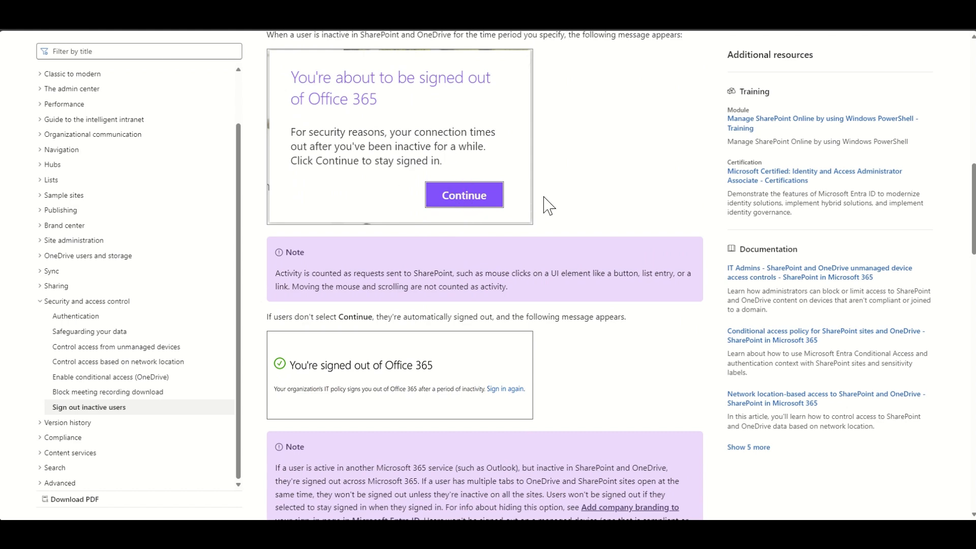
scroll(548, 206, down, 5)
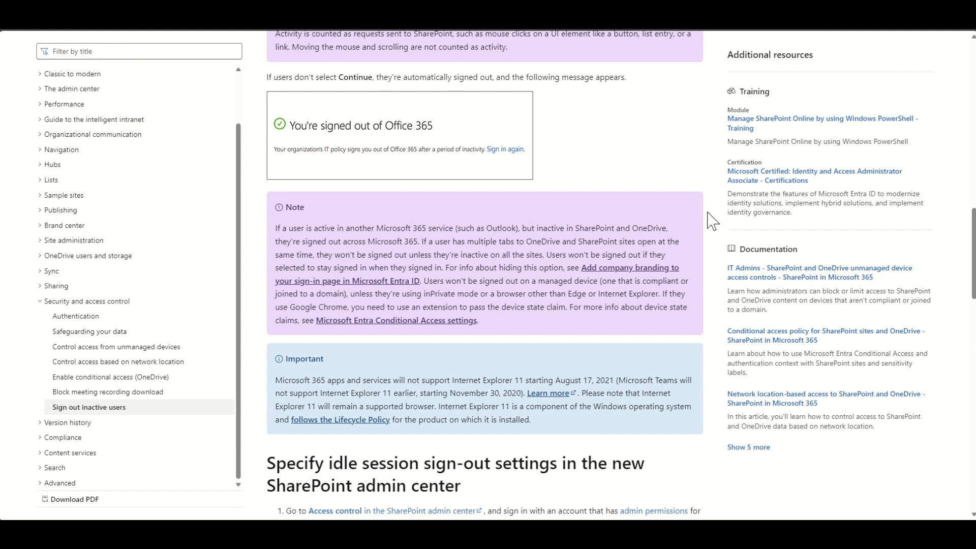
scroll(712, 222, down, 6)
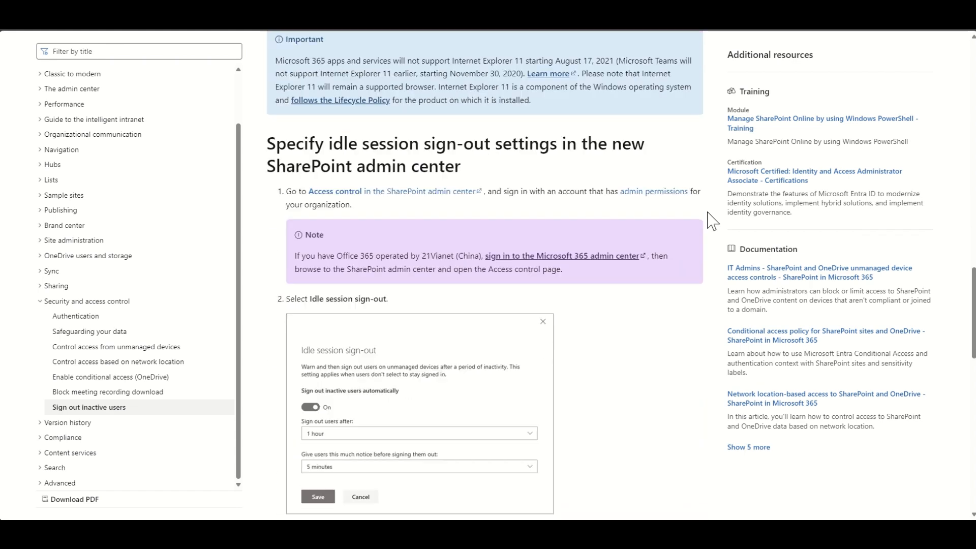
scroll(711, 221, down, 2)
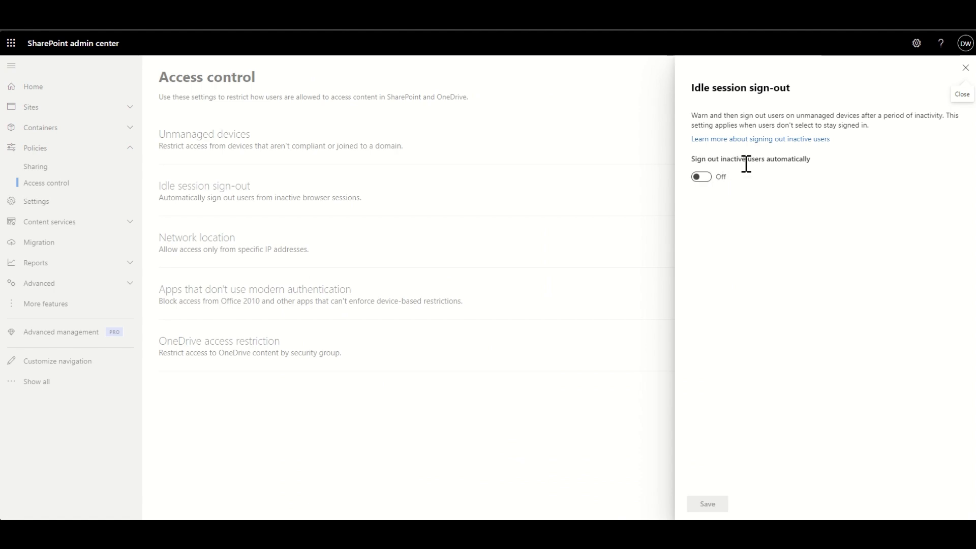
Step: Enable automatic sign-out of inactive users and set the sign-out time to 15 minutes
click(700, 178)
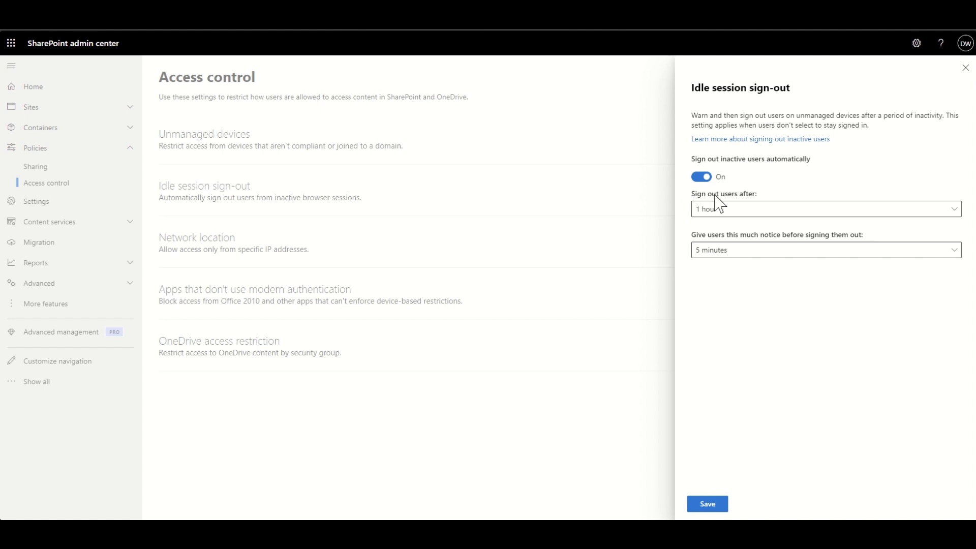
click(740, 211)
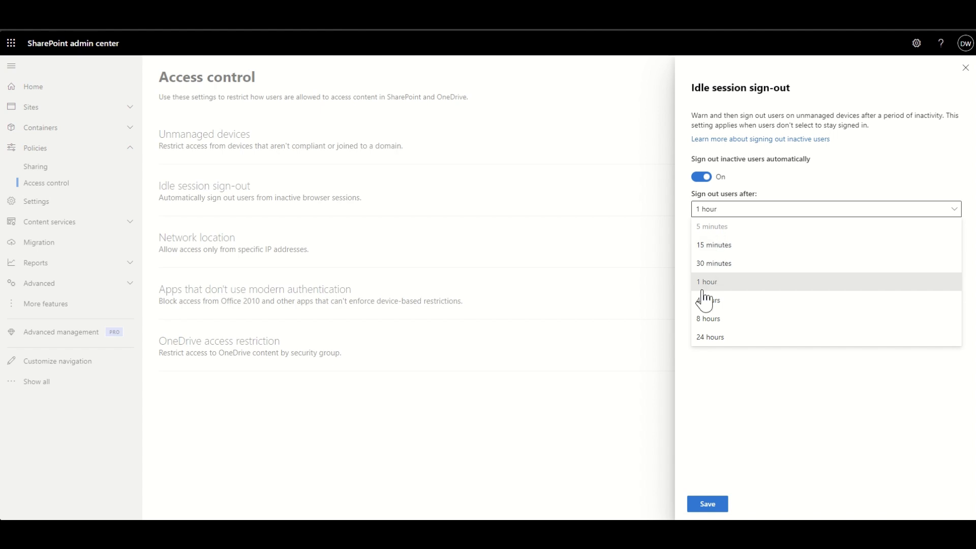
click(685, 254)
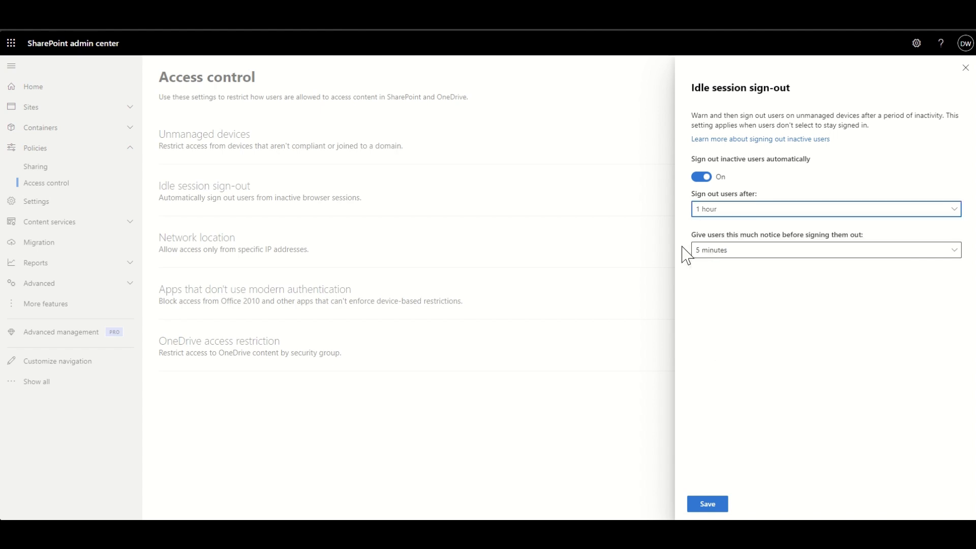
click(704, 214)
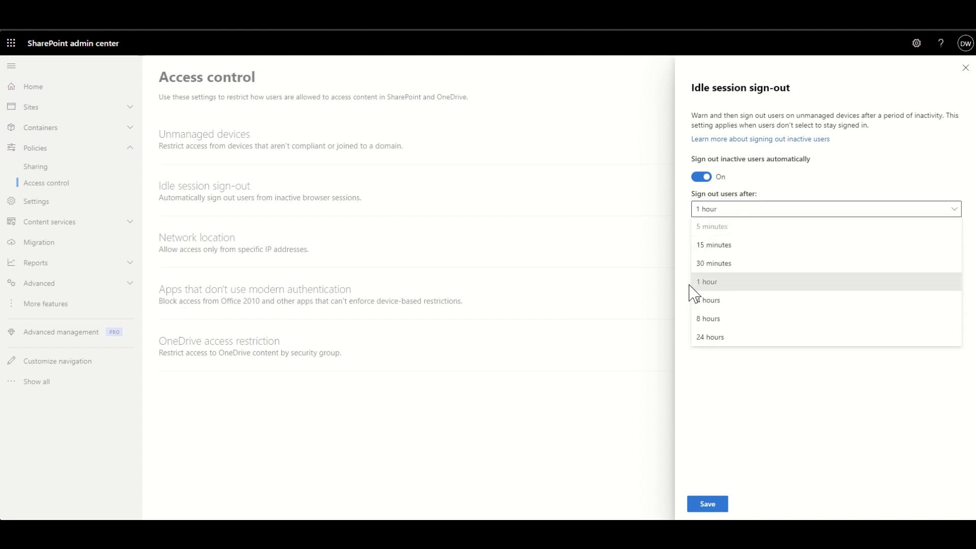
click(717, 245)
click(711, 213)
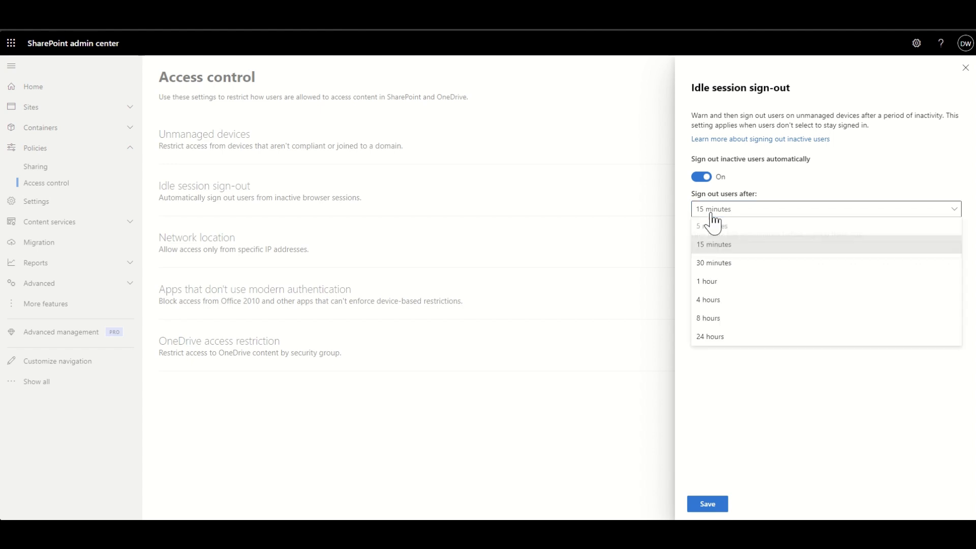
click(689, 249)
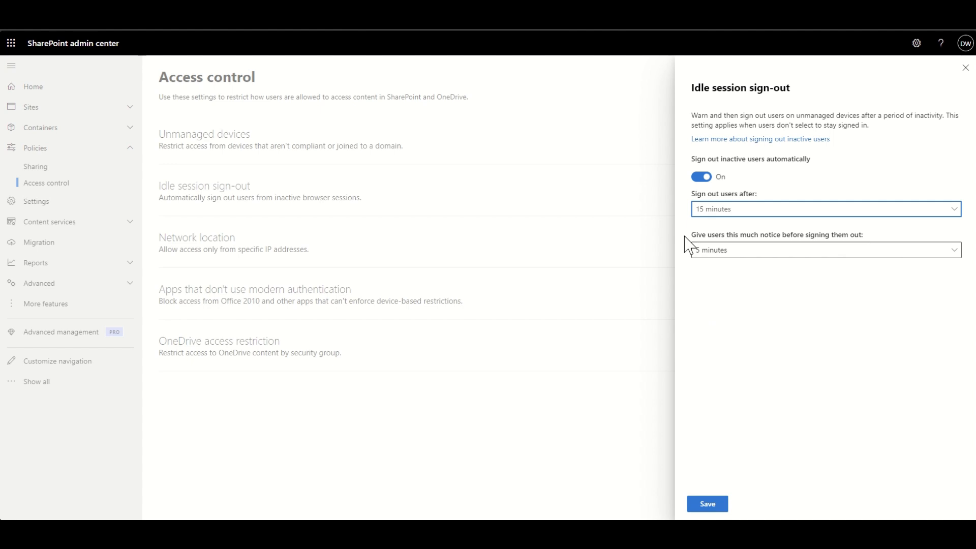
Step: Set inactive users to be signed out after 1 hour with 5 minutes' notice, and save the idle session policy
click(767, 251)
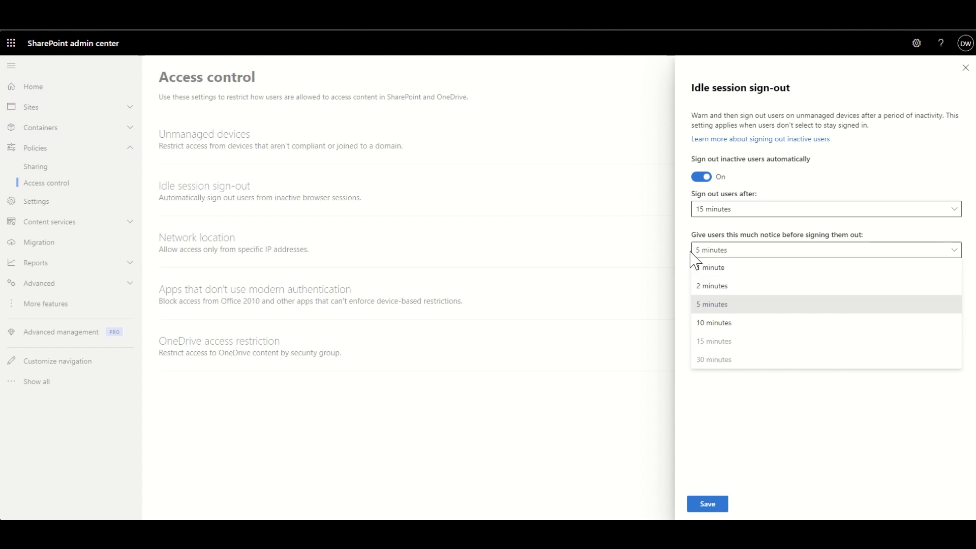
click(704, 214)
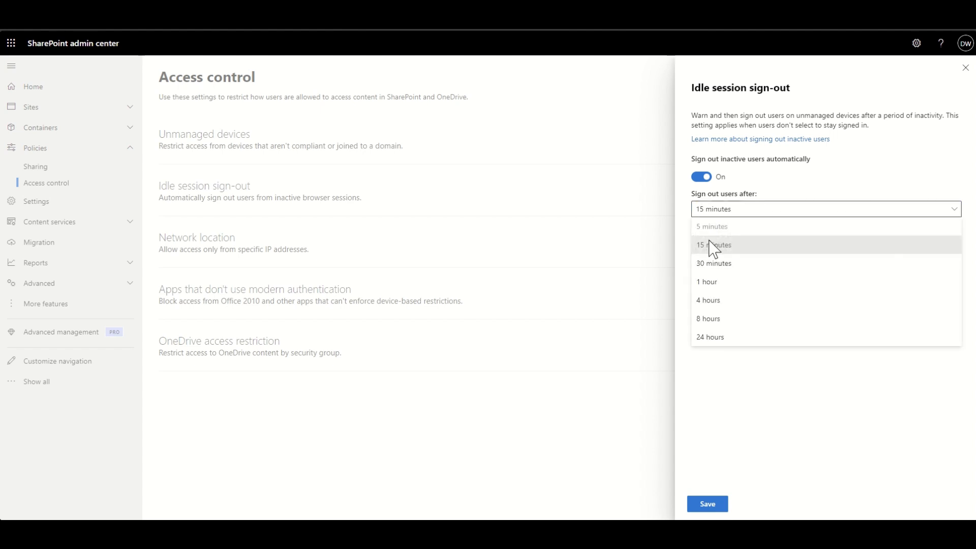
click(716, 283)
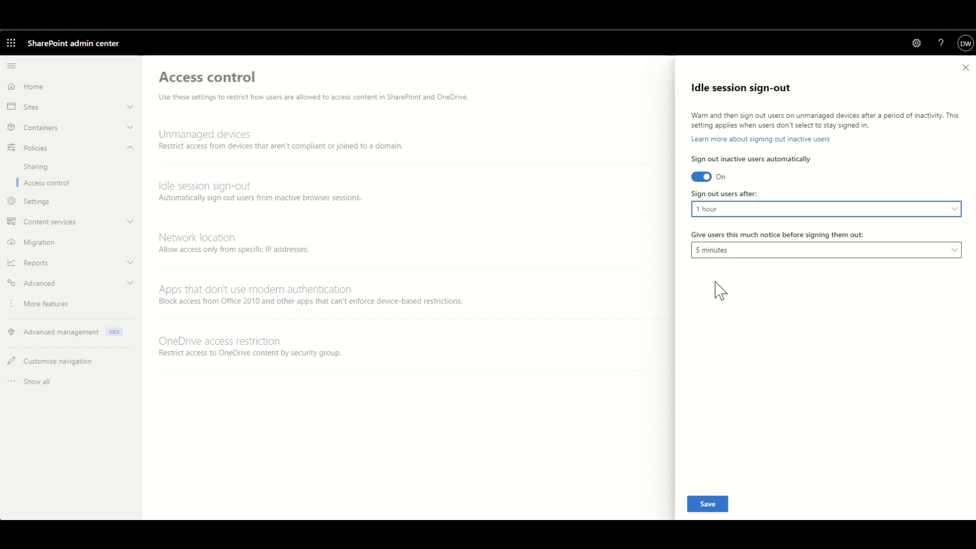
click(717, 256)
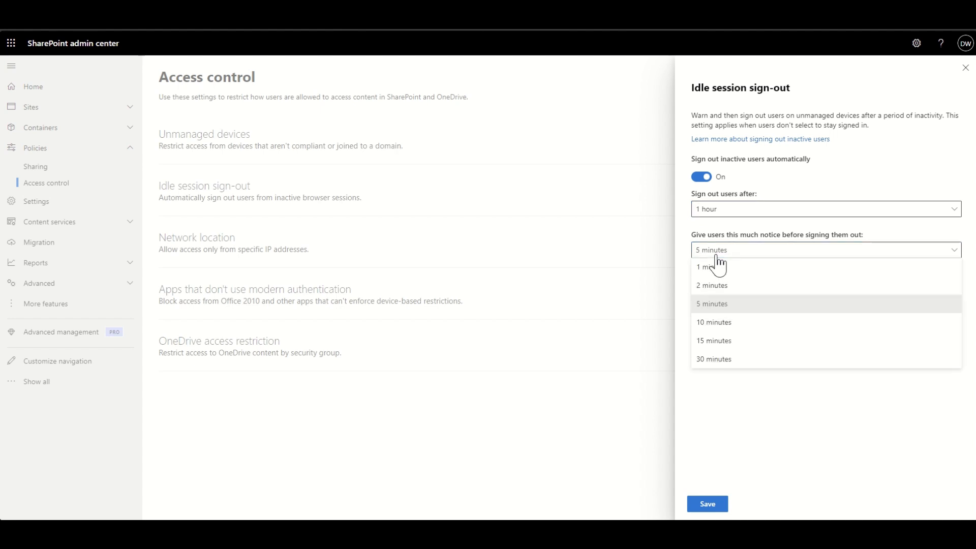
click(683, 283)
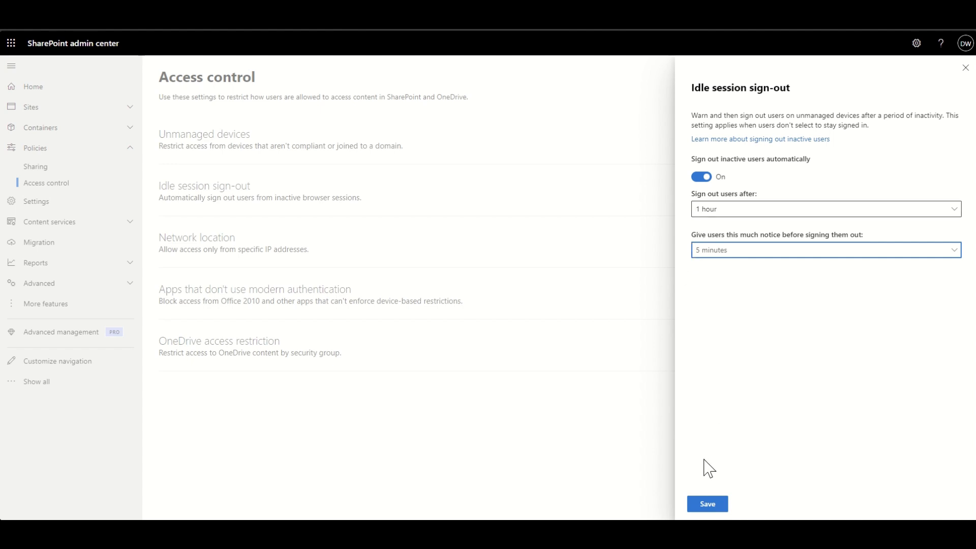
click(708, 505)
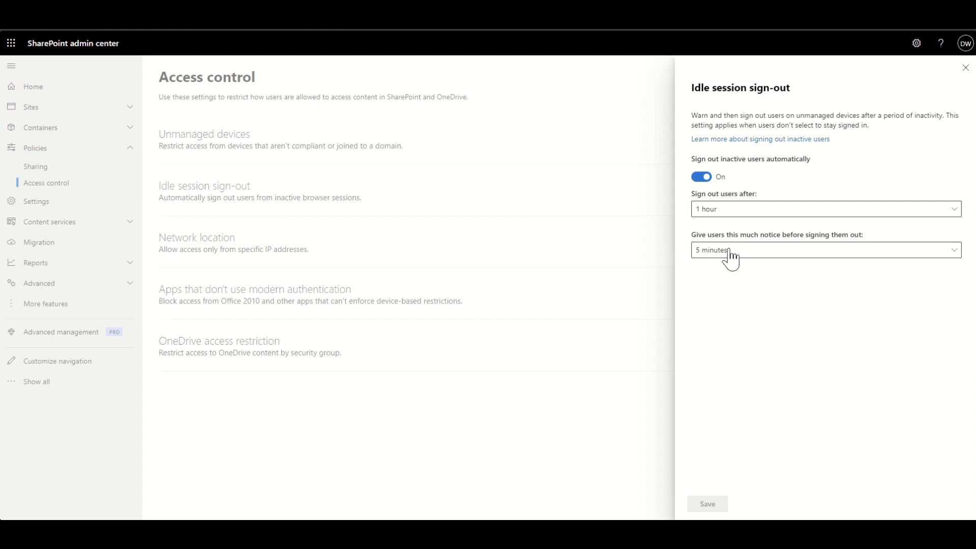
Step: Turn off automatic sign-out of inactive users and save the idle session policy
click(700, 178)
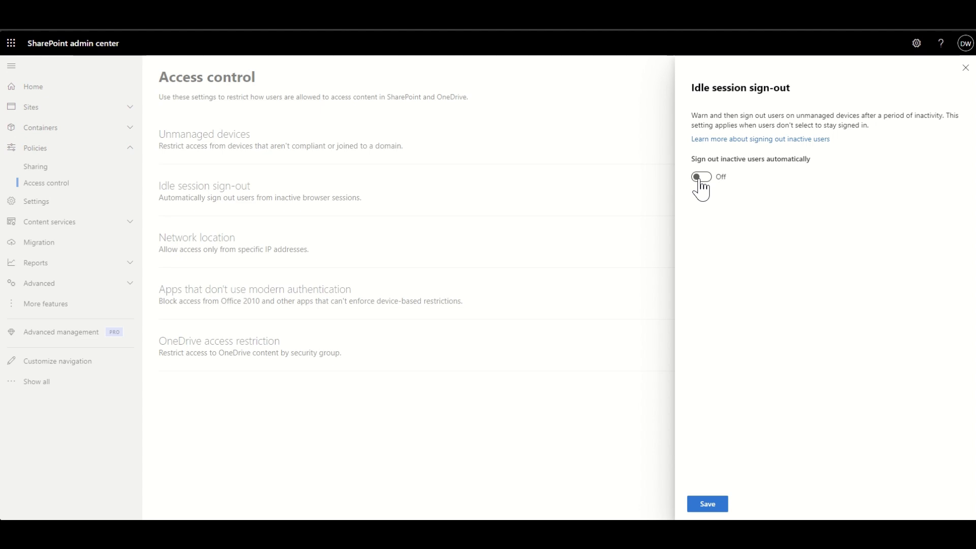
click(707, 505)
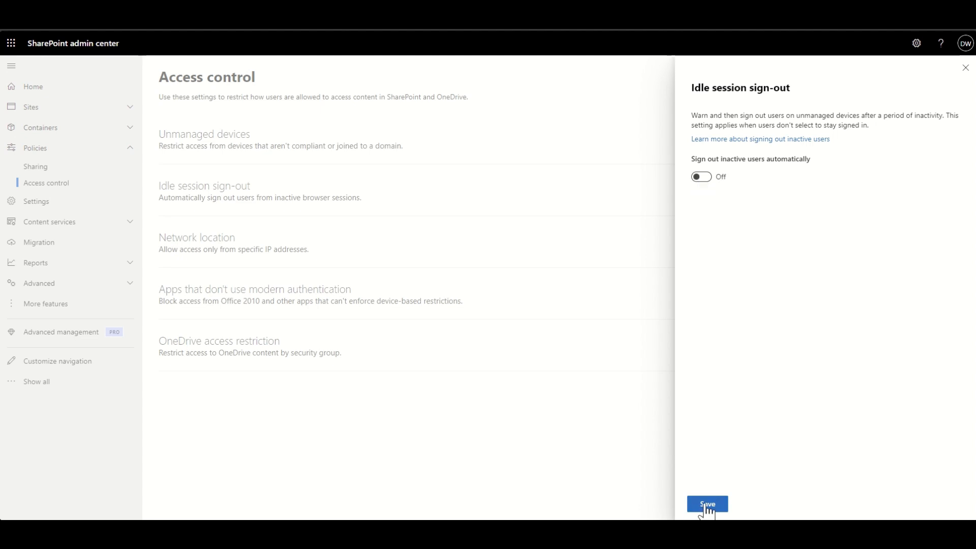